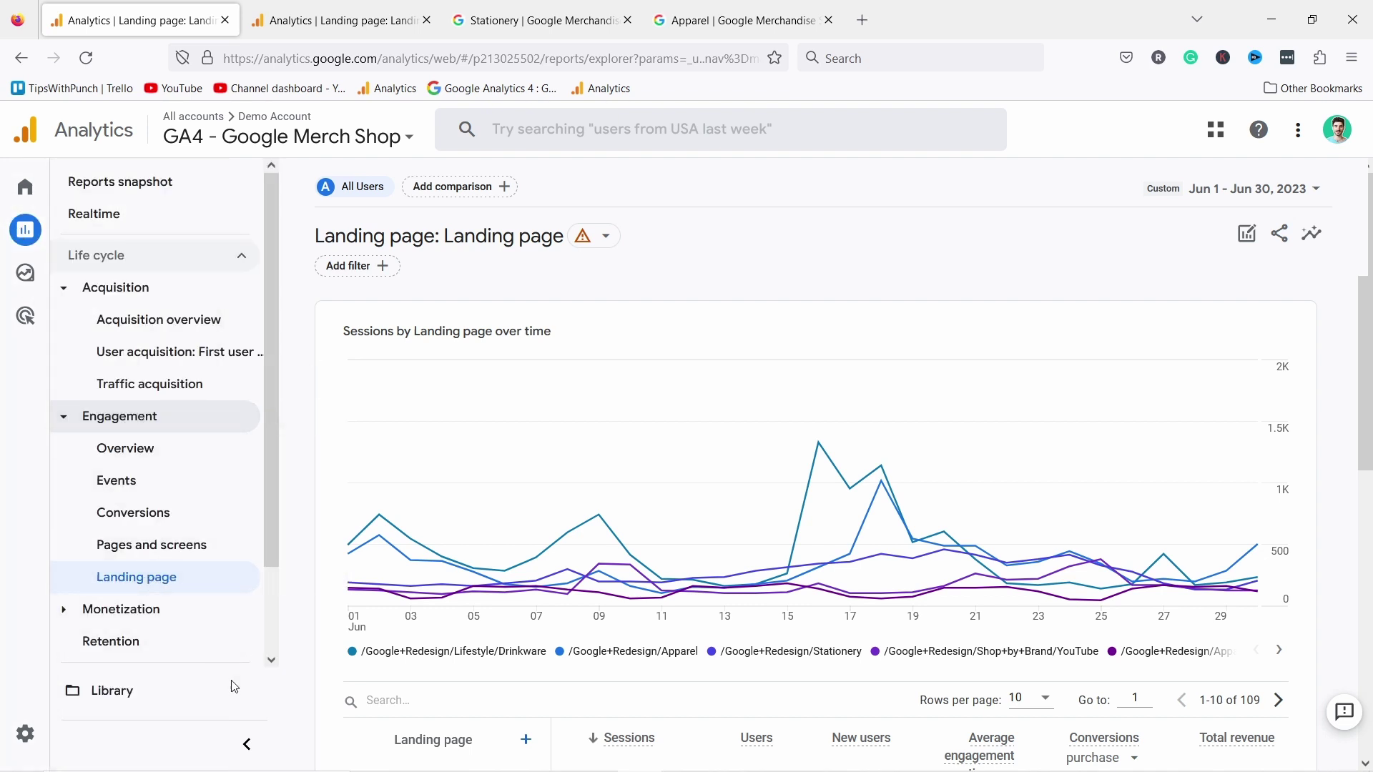
Collapse the report navigation and scroll to the Landing page table, led by (not set) with 52,089 sessions.
click(246, 745)
scroll(1089, 359, down, 1)
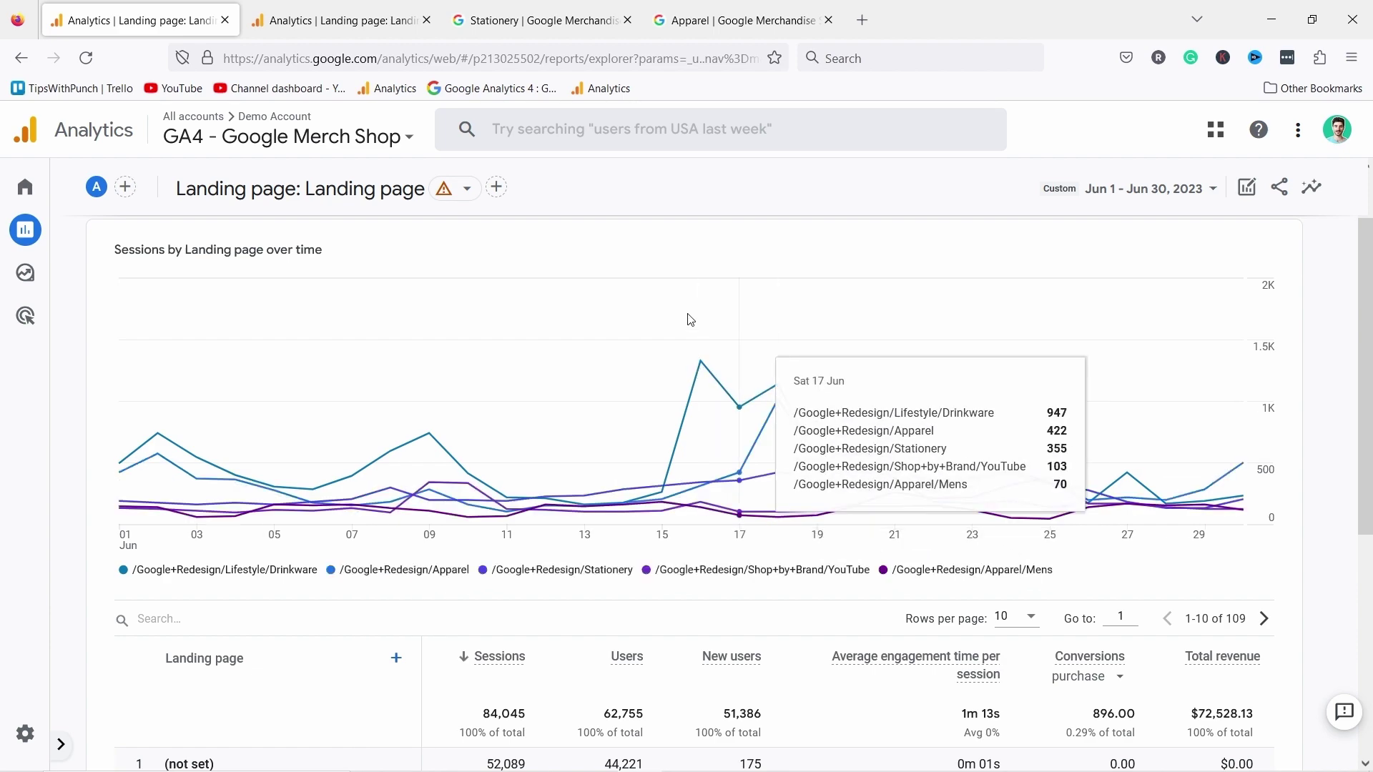
scroll(482, 294, down, 6)
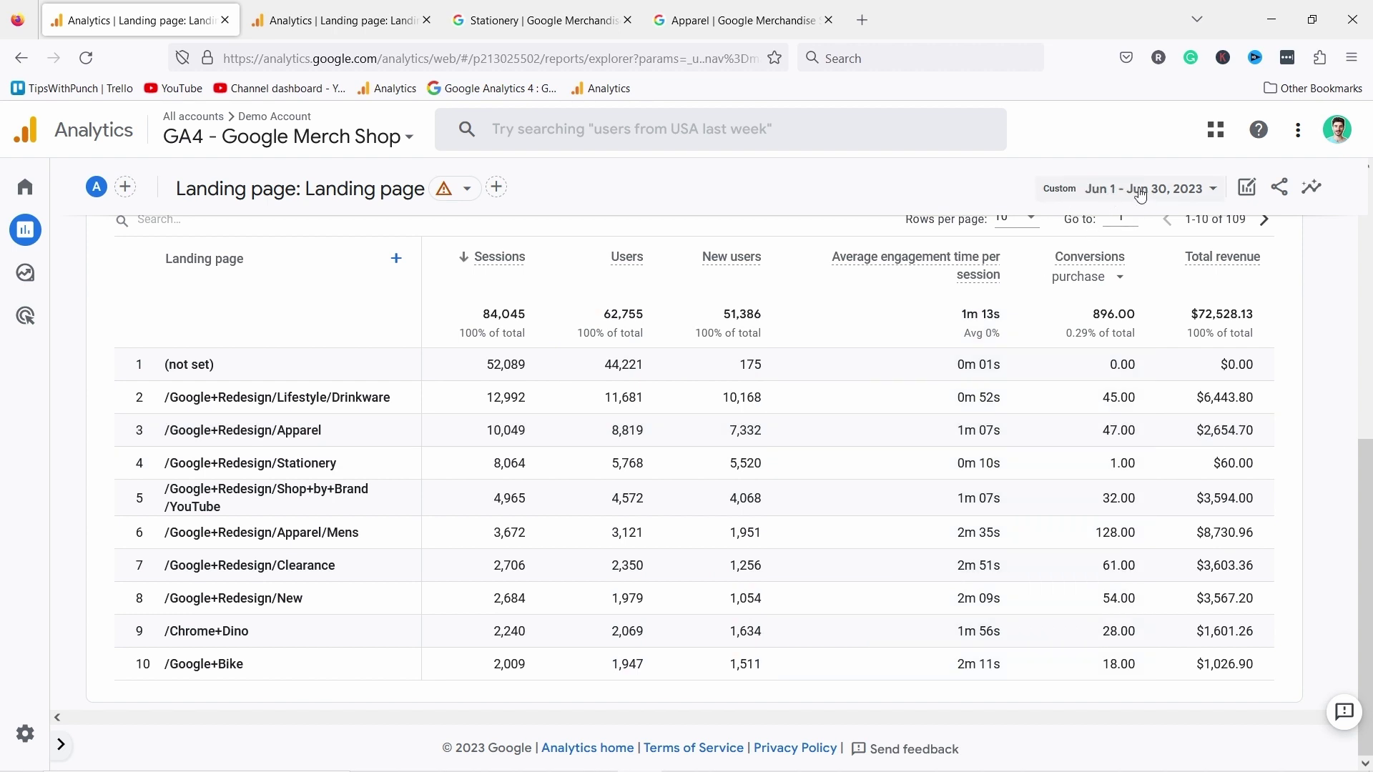
Set the report's date range to Last 30 days, Jun 18 – Jul 17, 2023.
click(1141, 196)
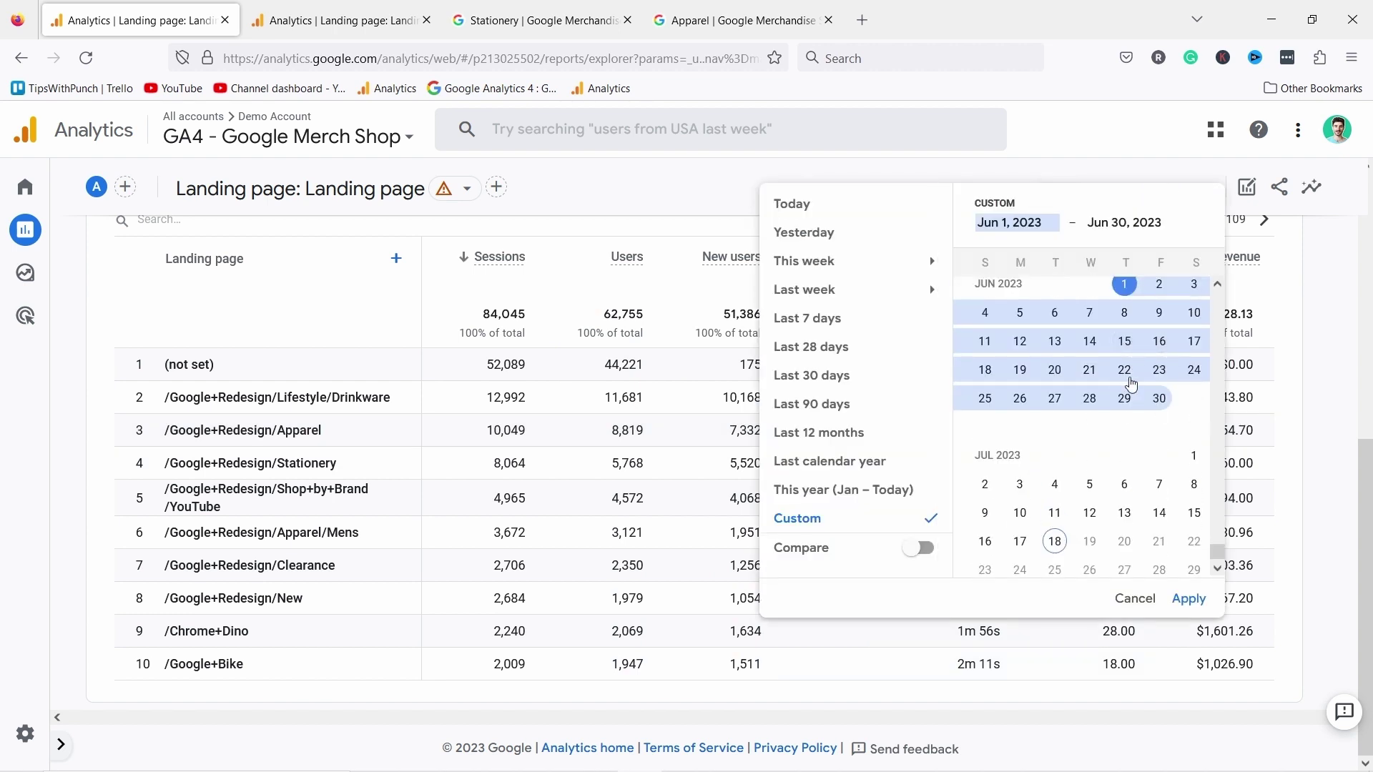
click(806, 384)
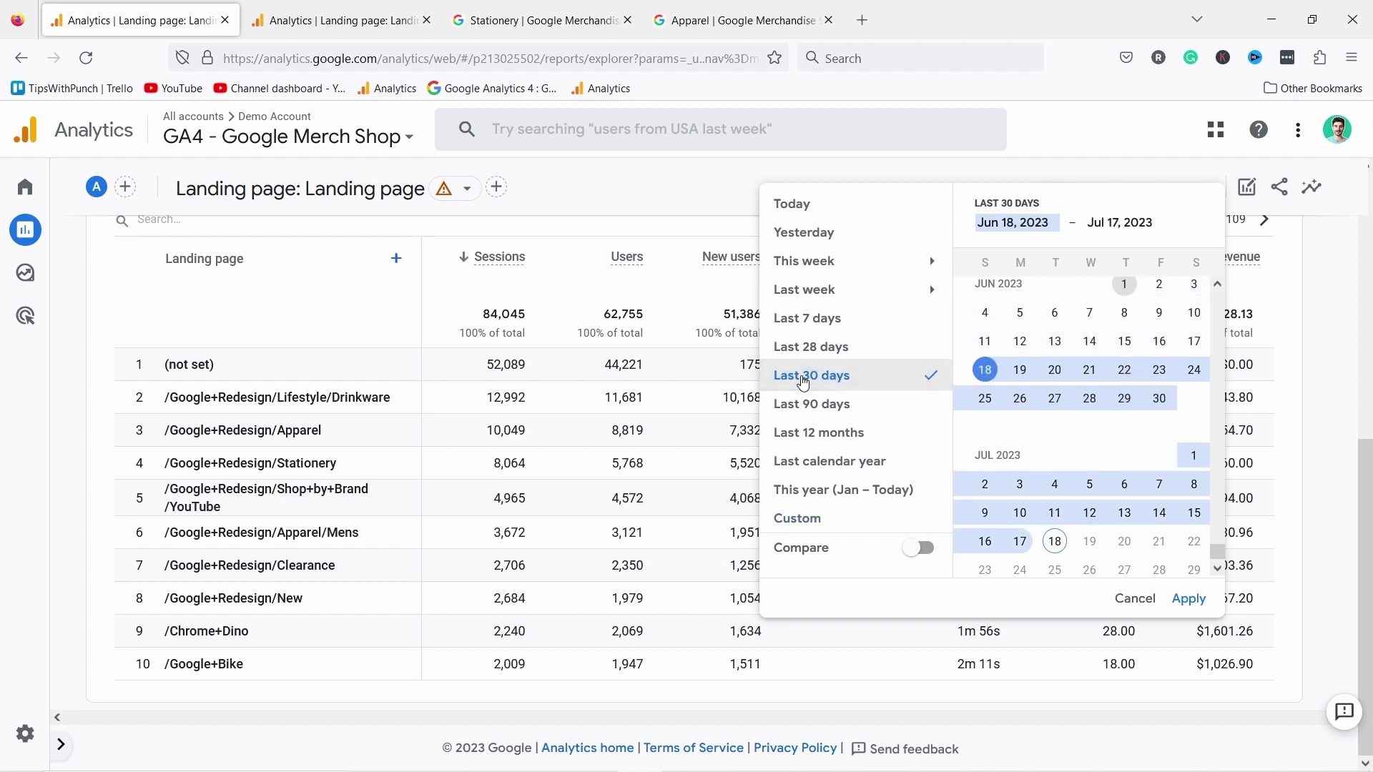
click(1188, 599)
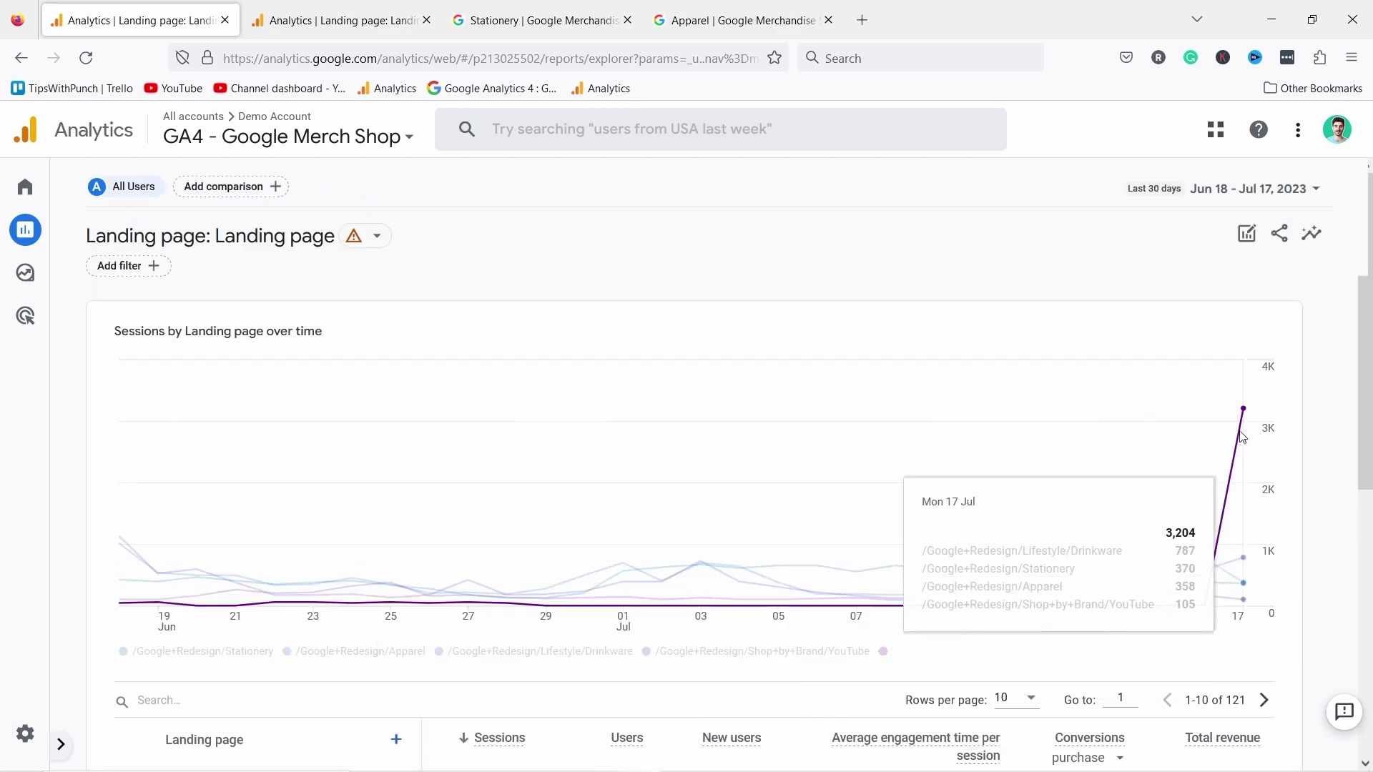
mouse_move(1246, 415)
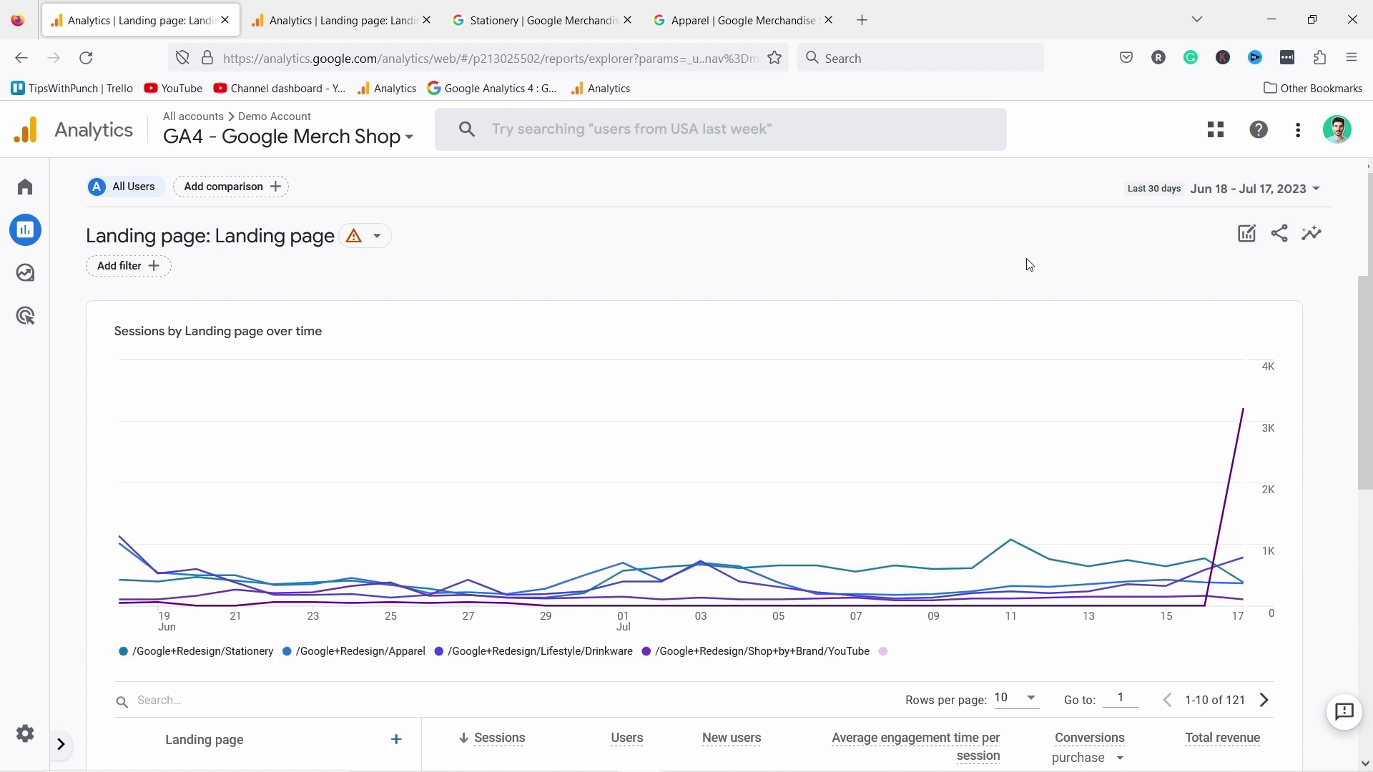
Pick a custom date range of Jun 1 – Jun 30, 2023.
click(1230, 197)
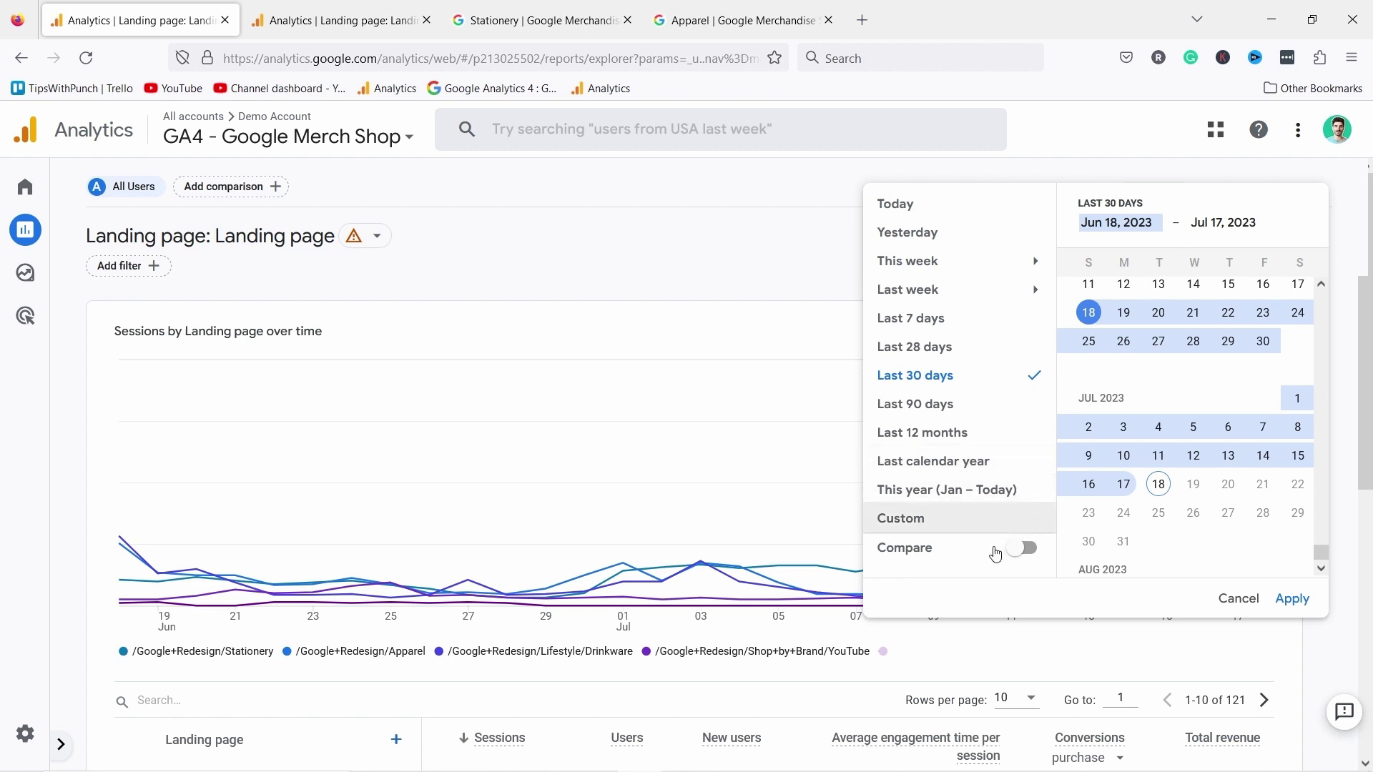
scroll(1149, 348, up, 2)
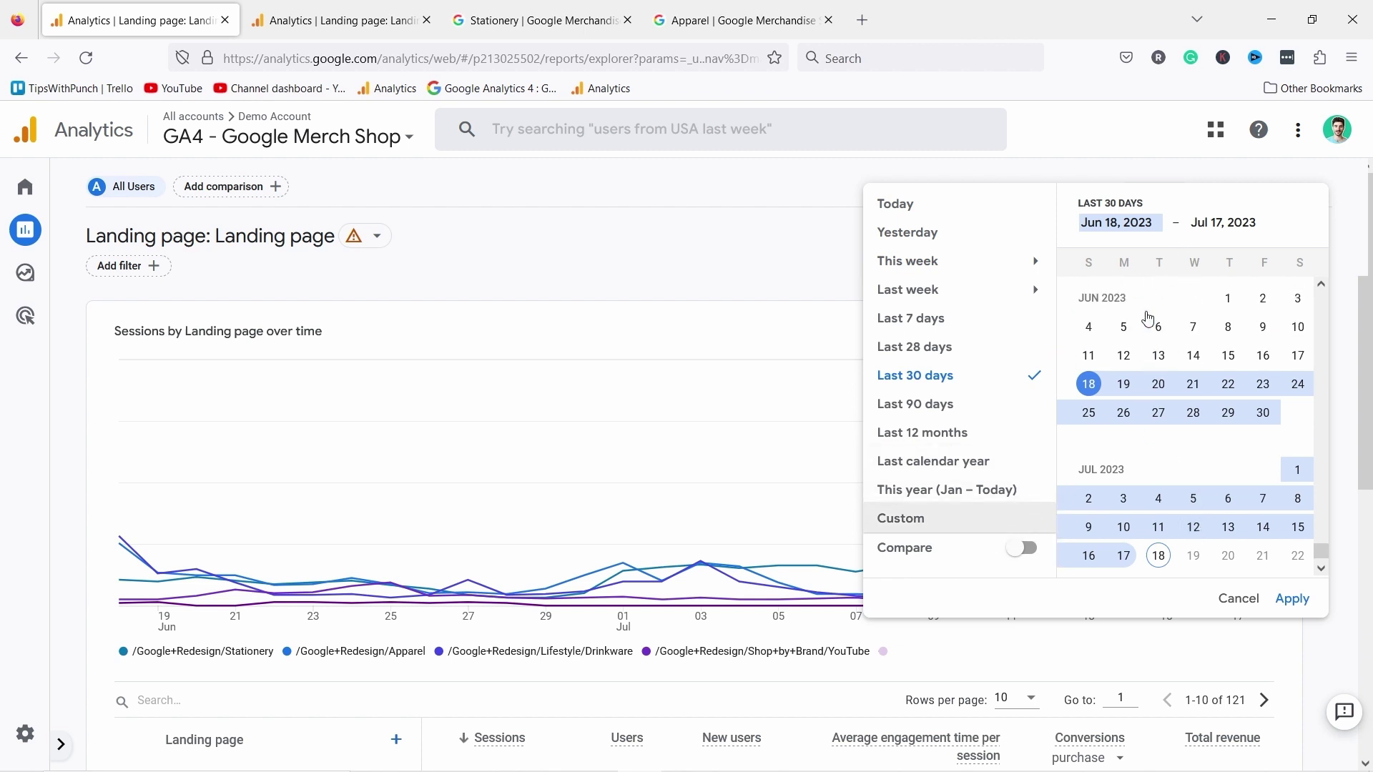
click(1227, 306)
scroll(1260, 415, up, 1)
click(1263, 502)
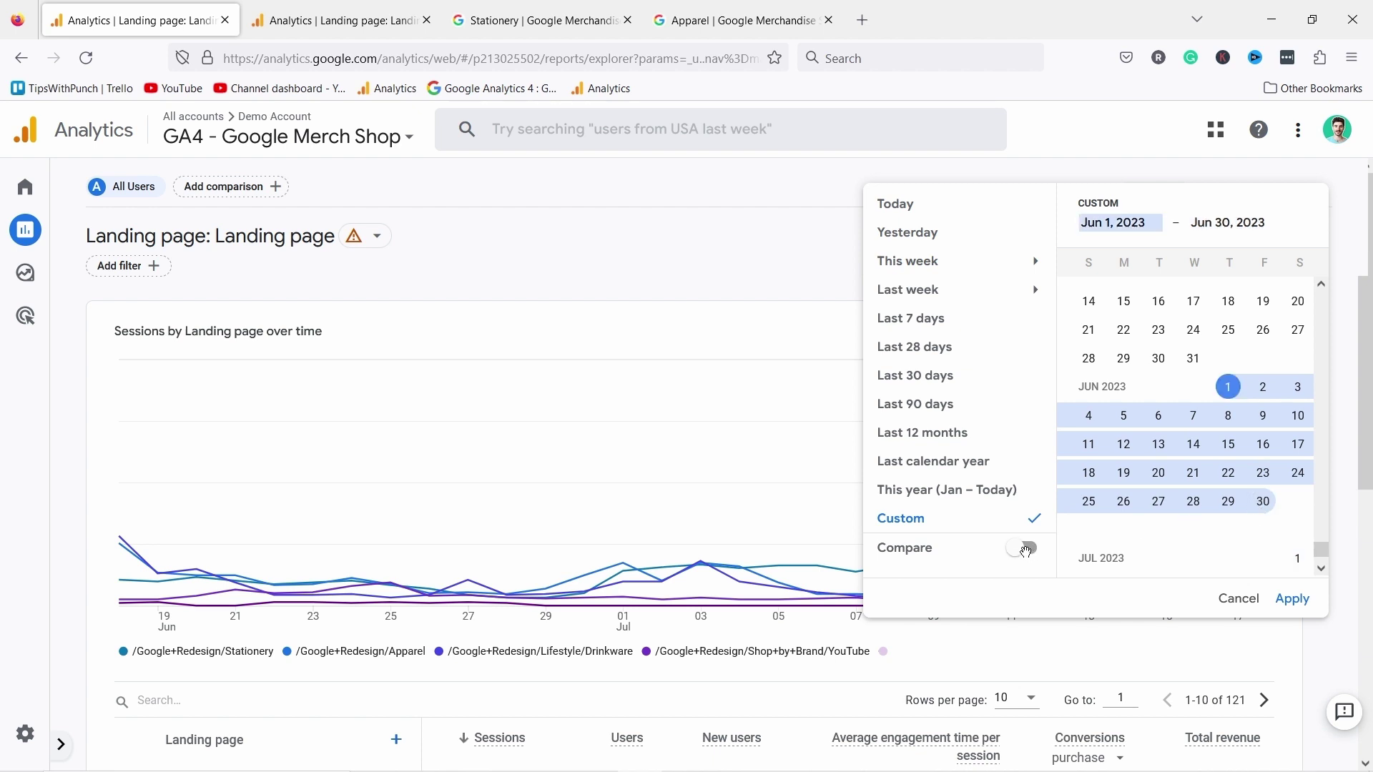
Compare June against May 1 – May 30, 2023 and apply the comparison.
click(1025, 549)
scroll(1187, 401, up, 1)
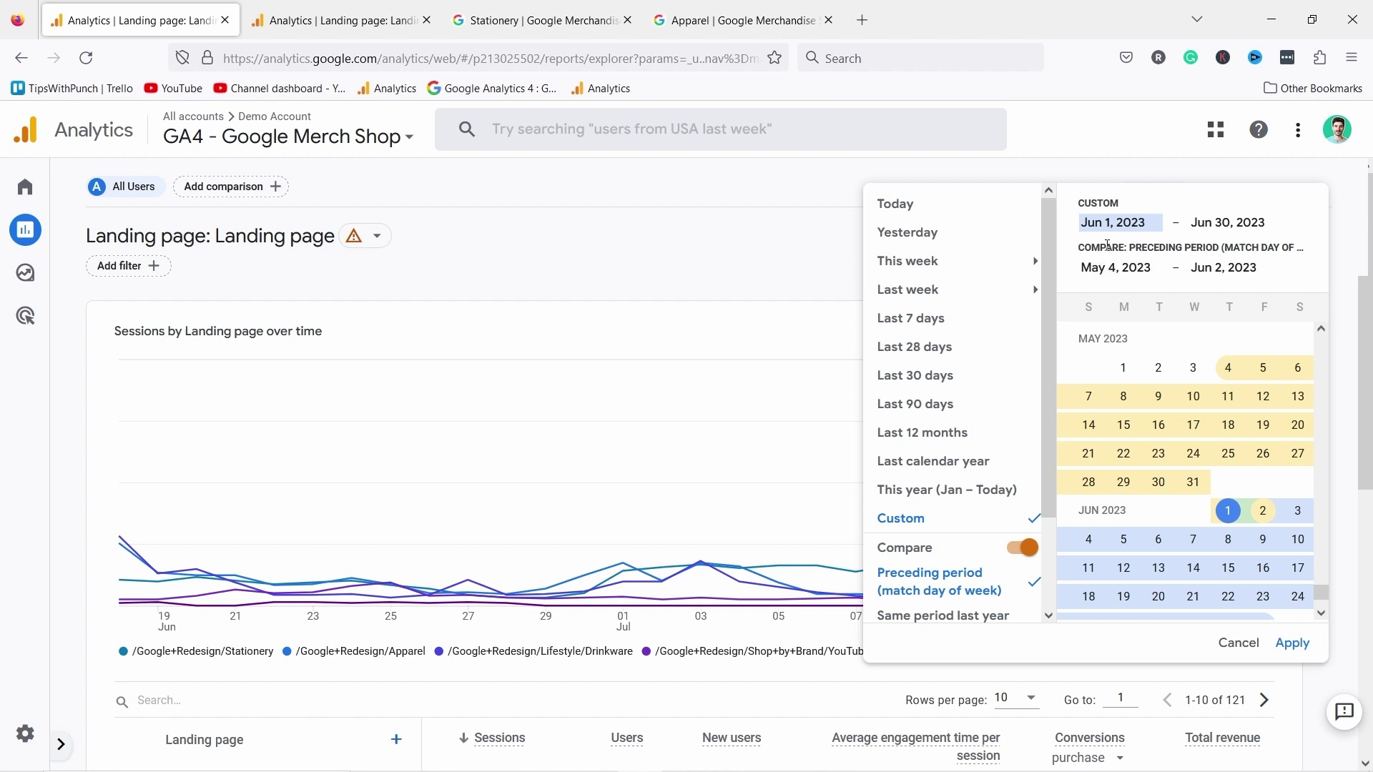
click(1100, 269)
scroll(1194, 368, up, 2)
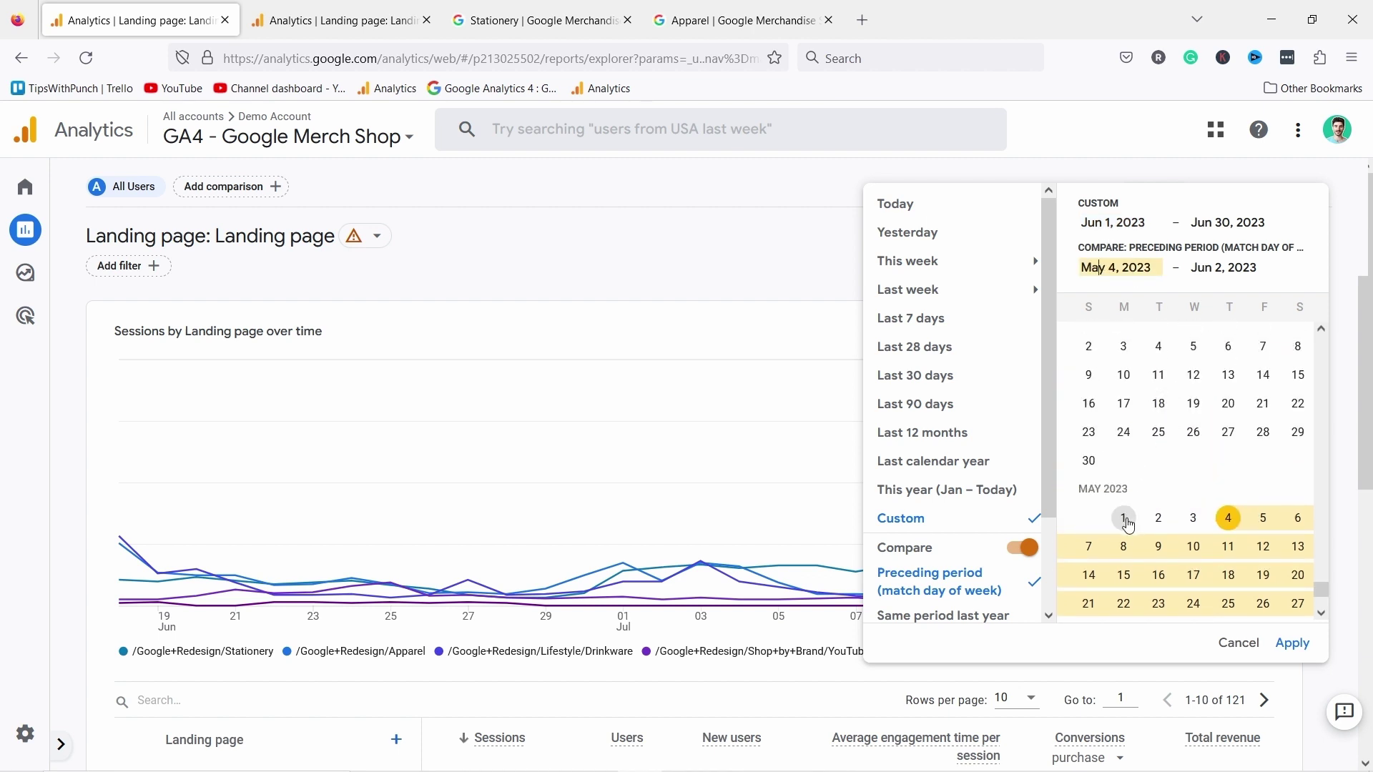
click(1125, 519)
scroll(1173, 529, down, 1)
click(1159, 554)
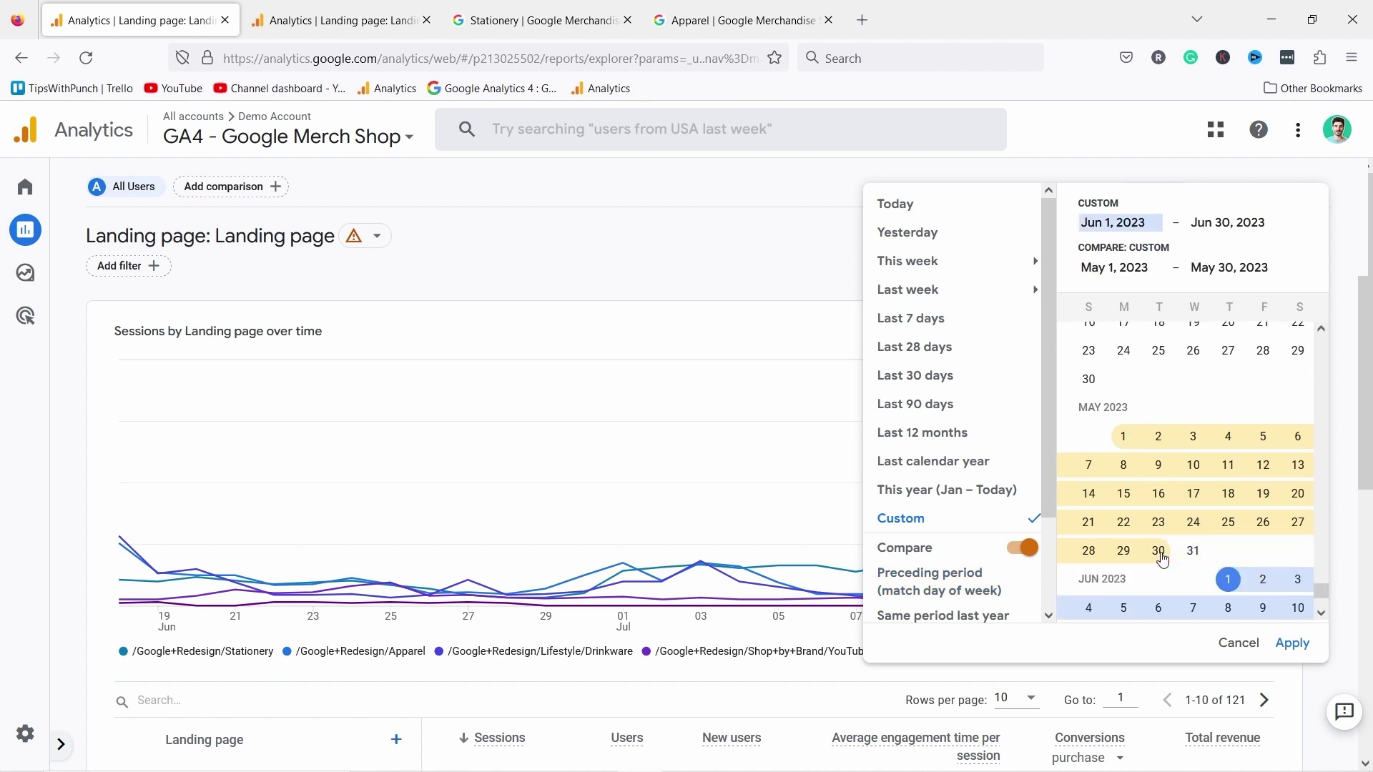
click(1304, 643)
Review the comparison, then turn Compare off and apply Jun 1 – Jun 30 alone.
scroll(643, 401, down, 3)
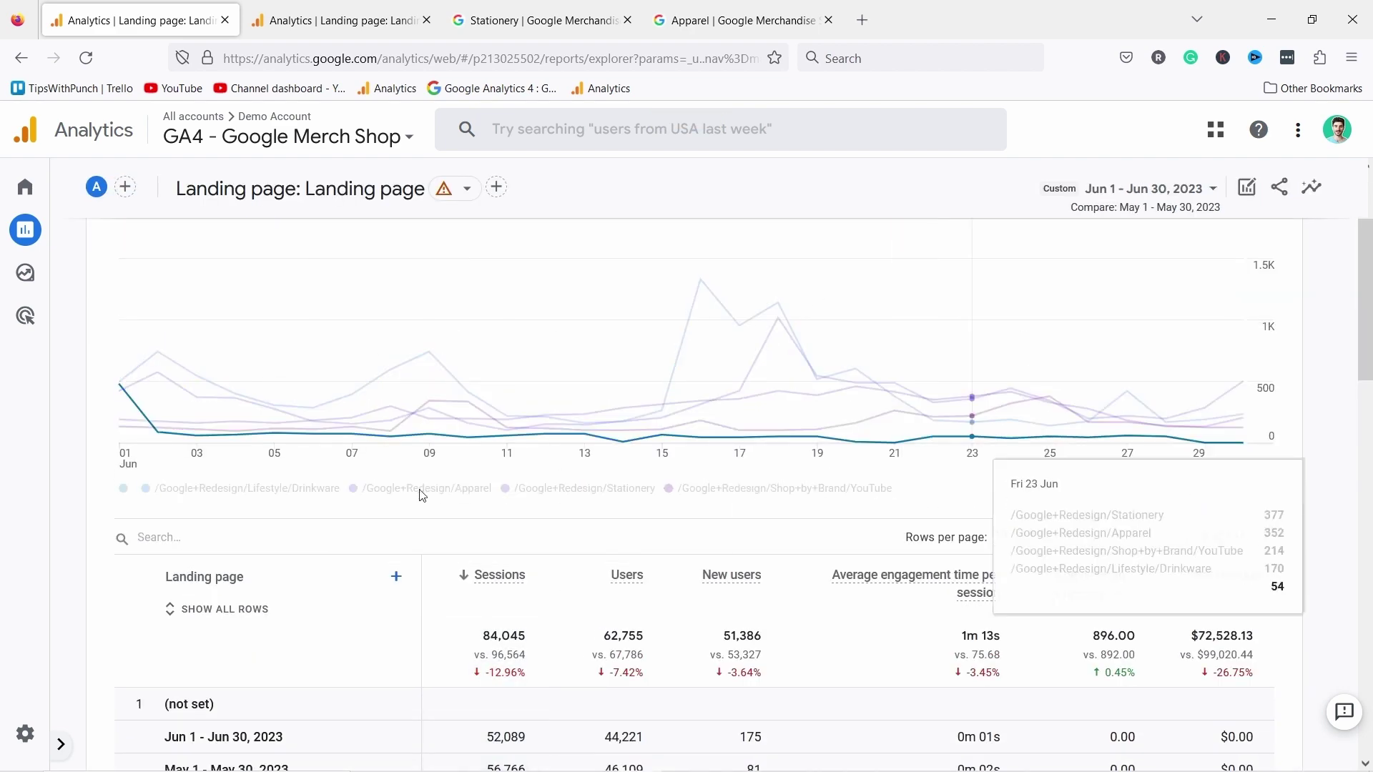
scroll(379, 450, down, 5)
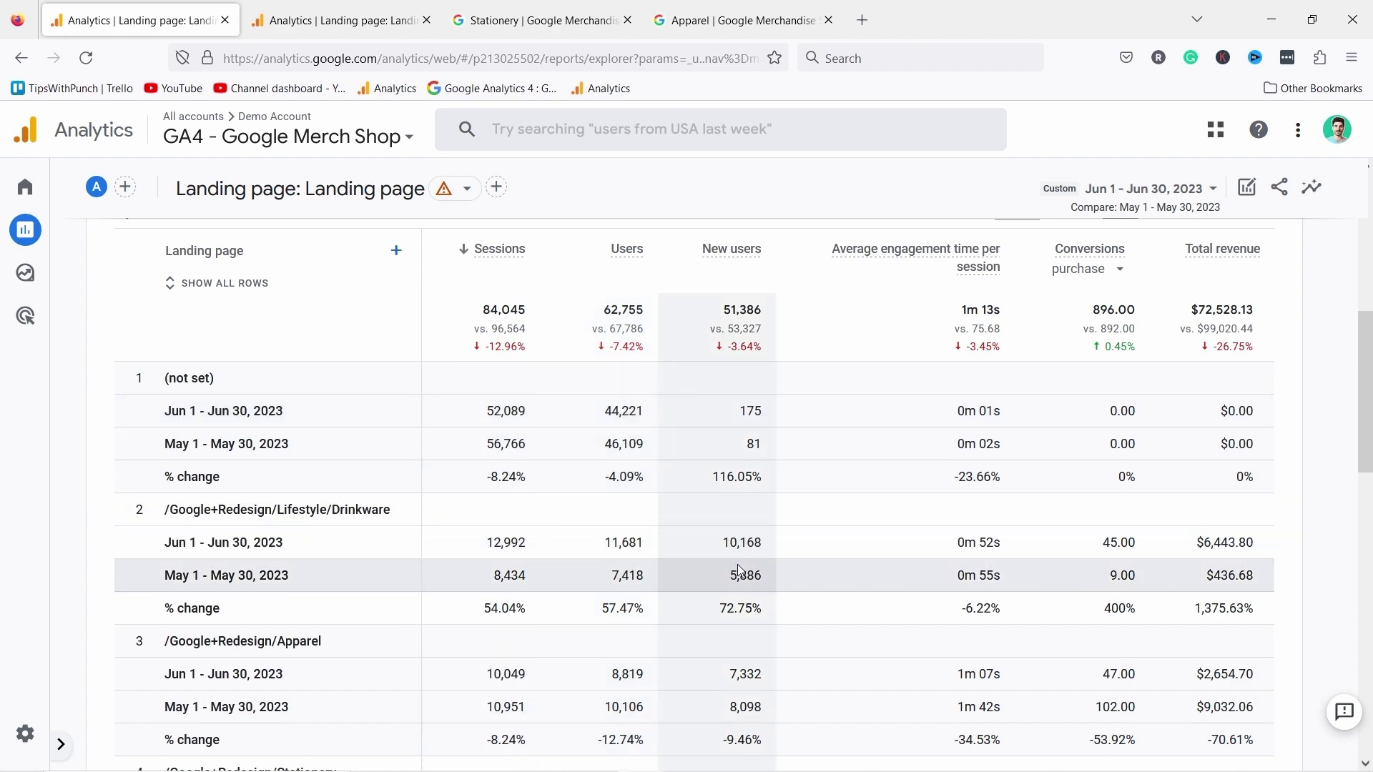
scroll(774, 561, up, 7)
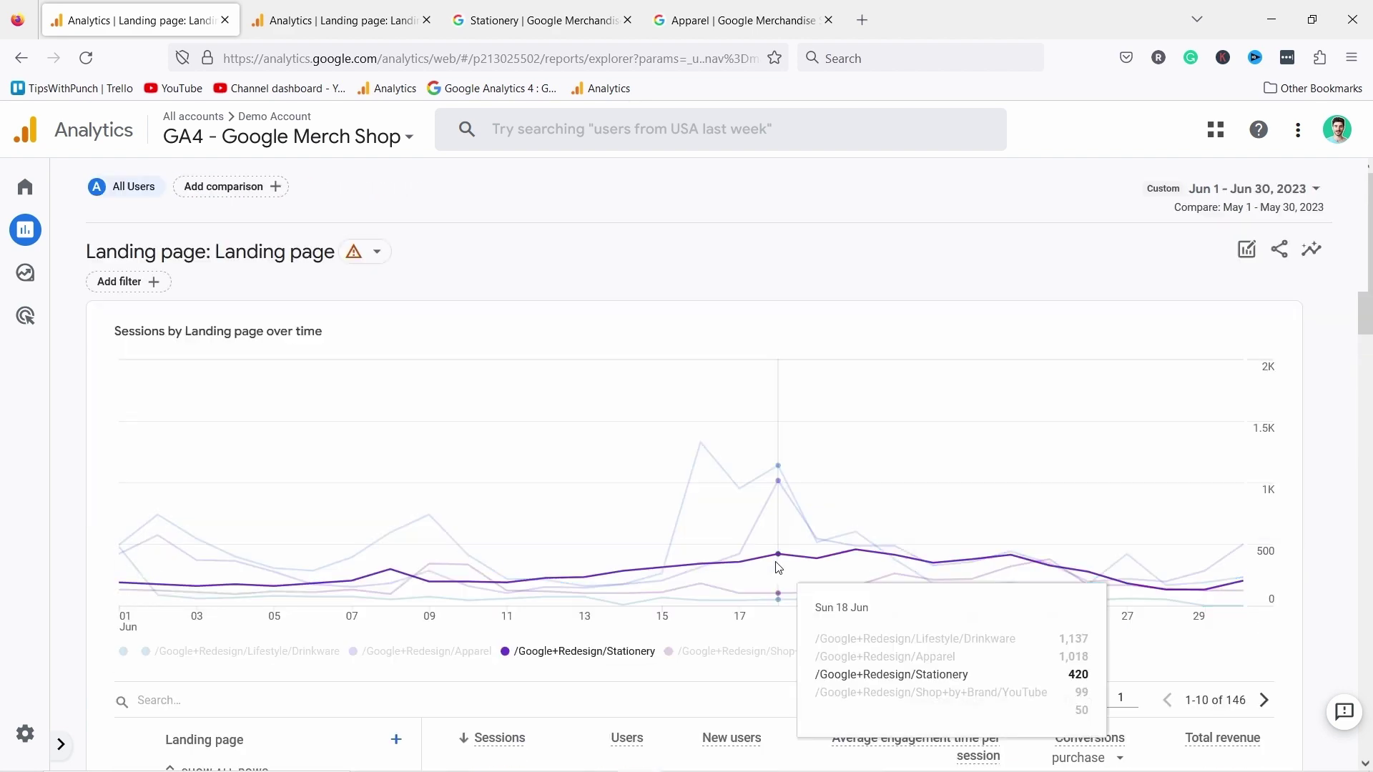
click(1276, 199)
click(1021, 547)
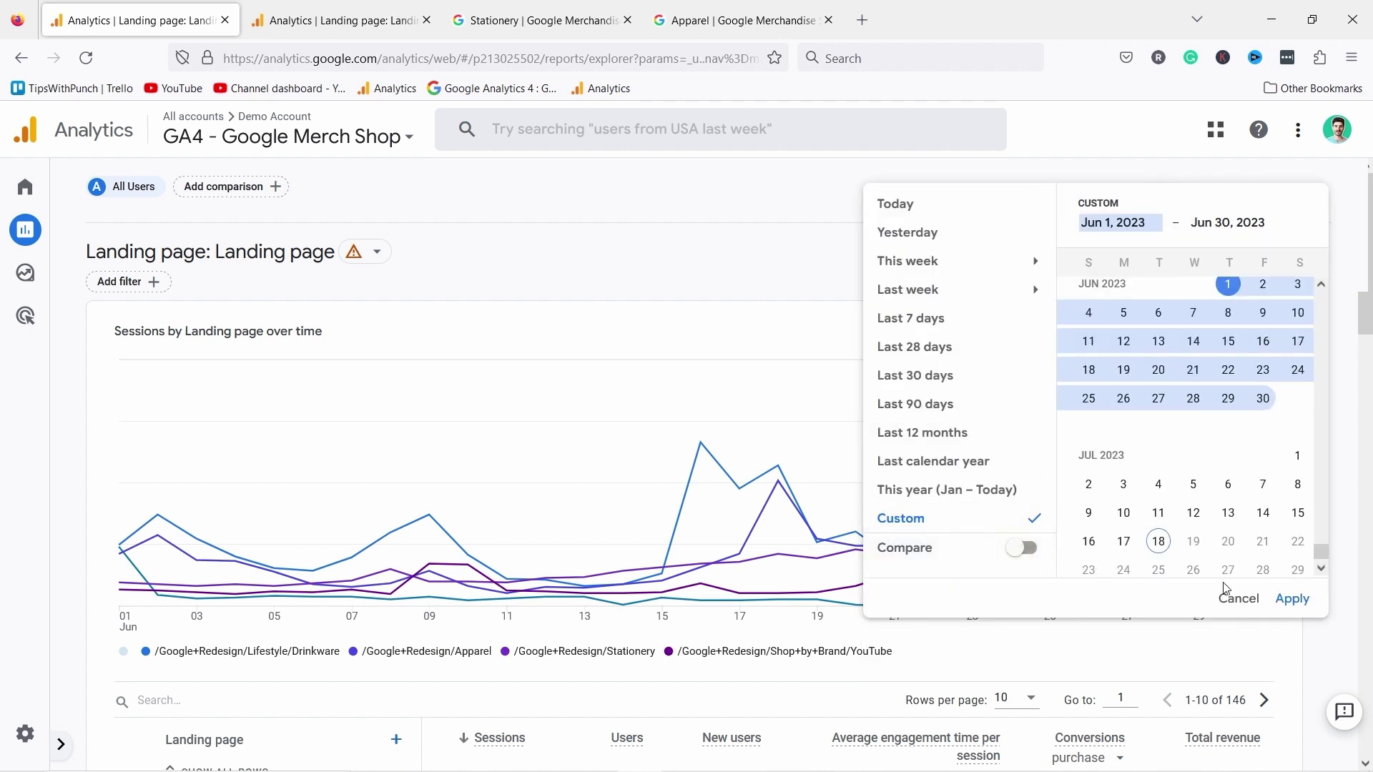
click(1292, 599)
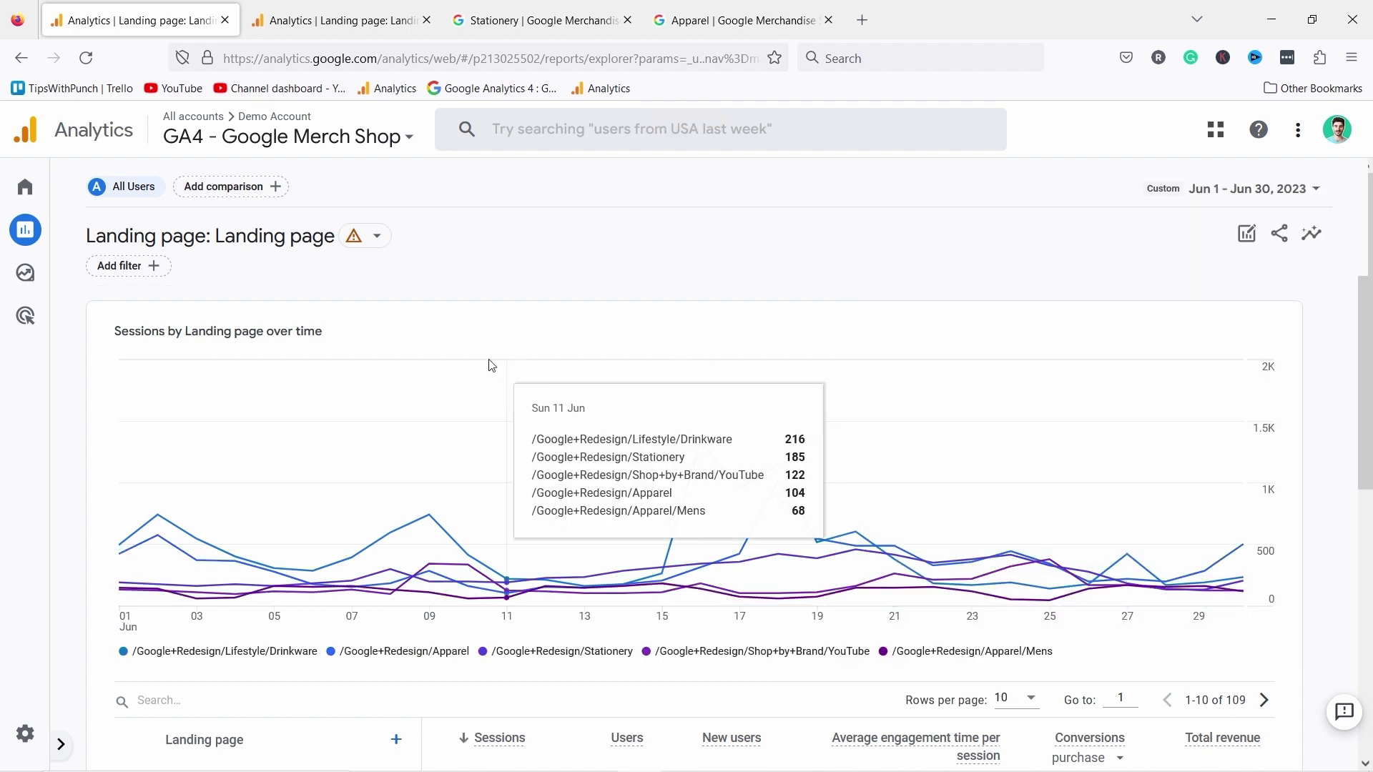
scroll(490, 364, down, 6)
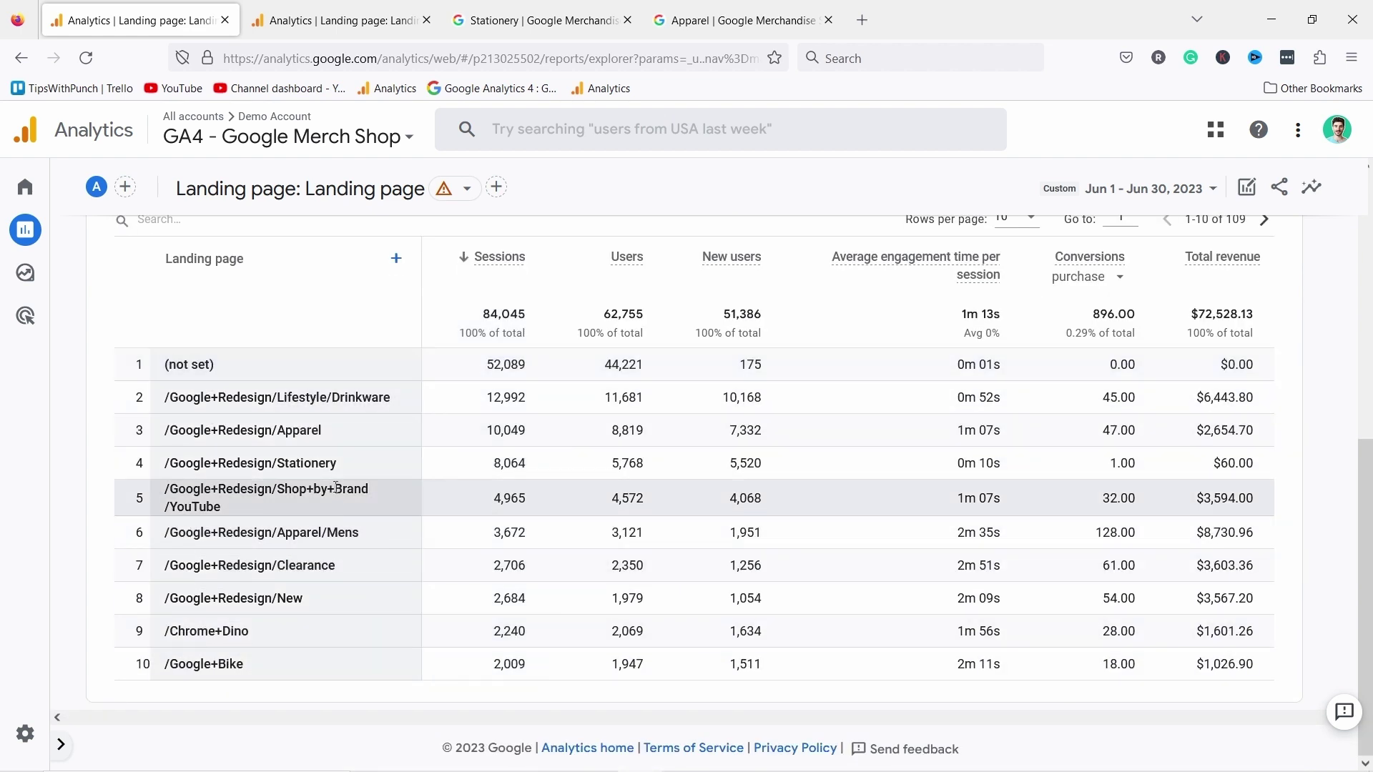
drag(324, 430, 173, 432)
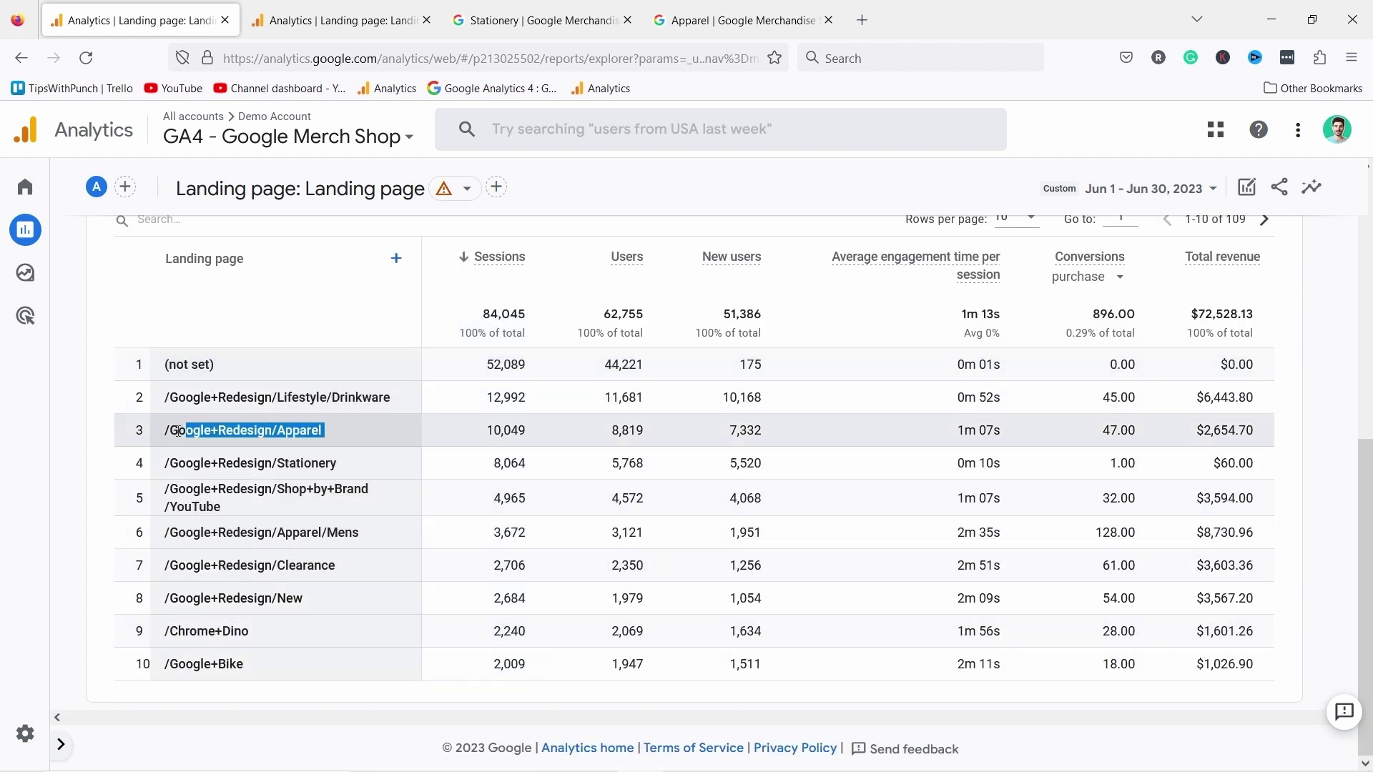
right_click(187, 431)
click(220, 445)
scroll(241, 425, up, 2)
click(163, 383)
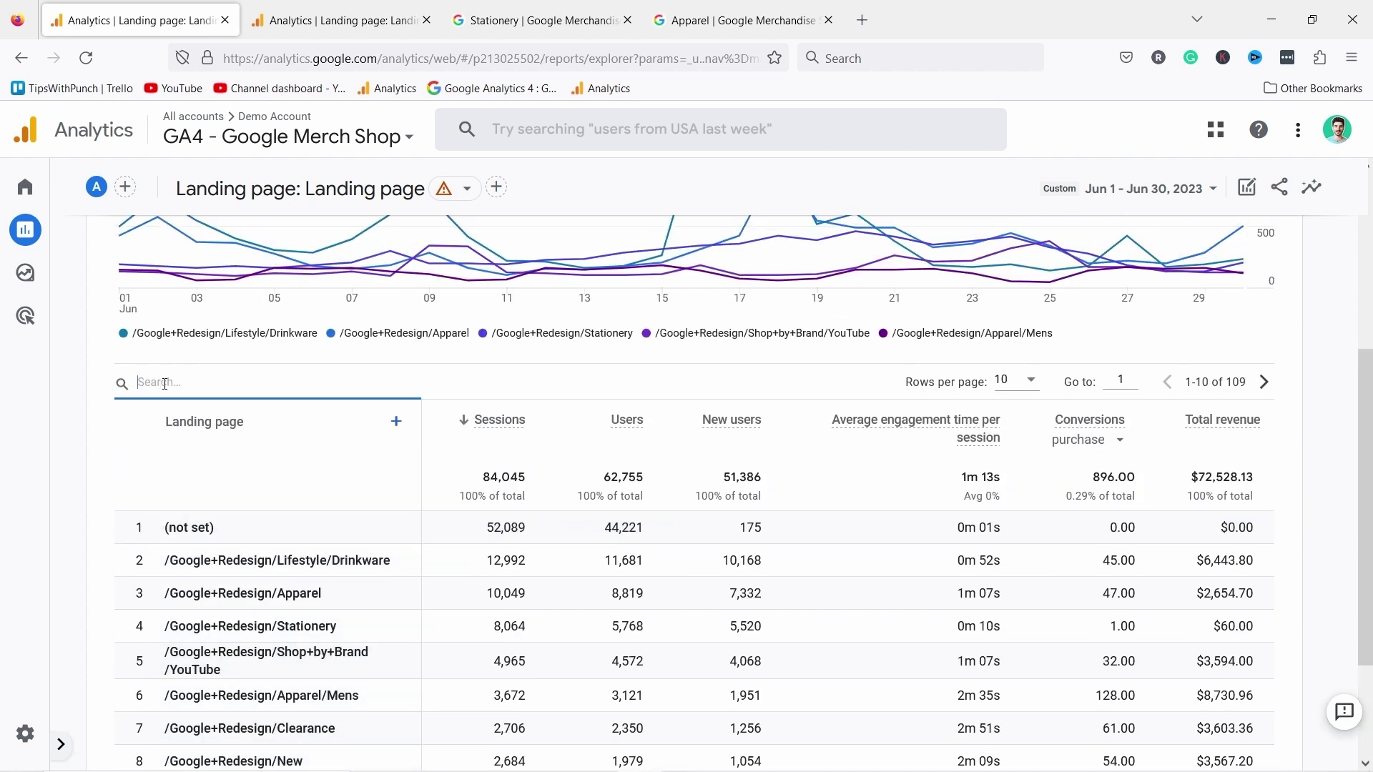
key(ctrl+v)
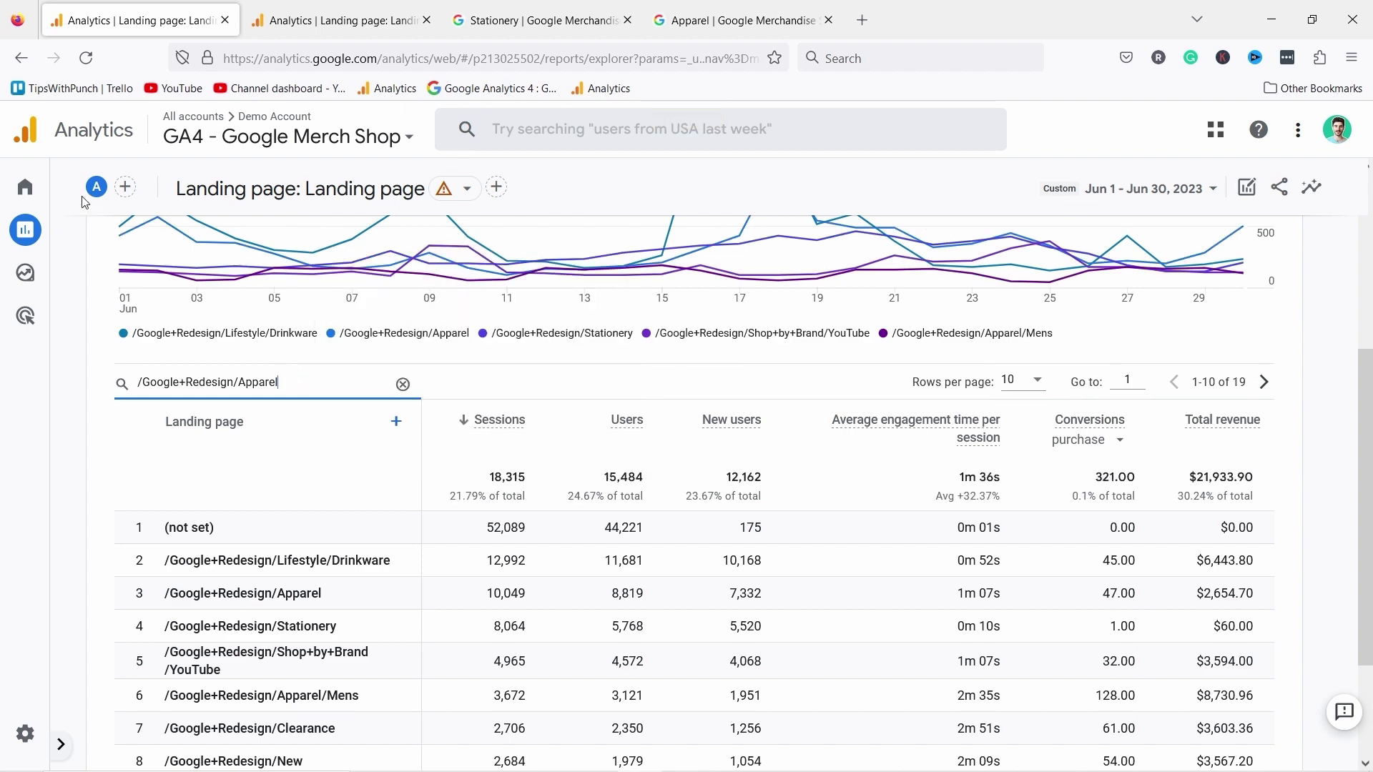
scroll(266, 475, up, 2)
scroll(434, 398, down, 1)
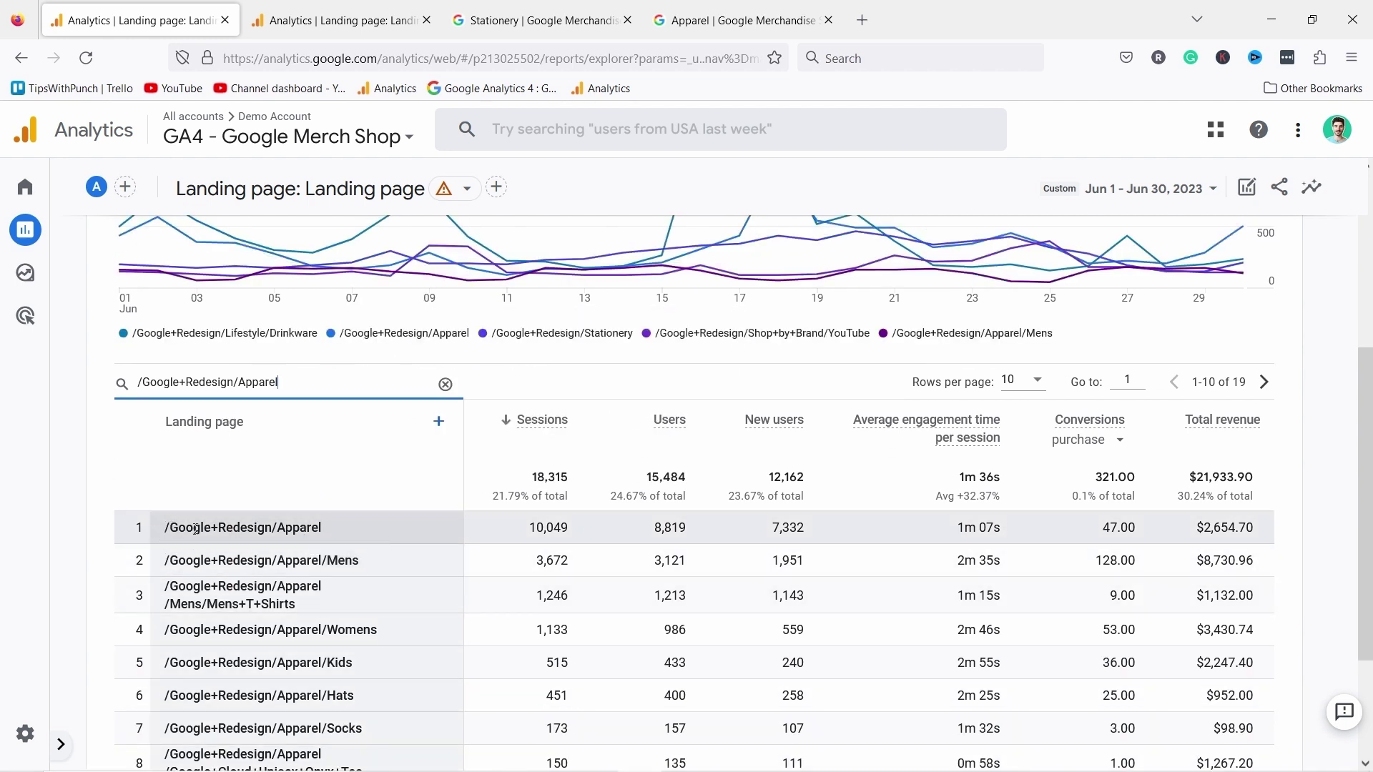
scroll(337, 490, down, 1)
scroll(351, 585, down, 1)
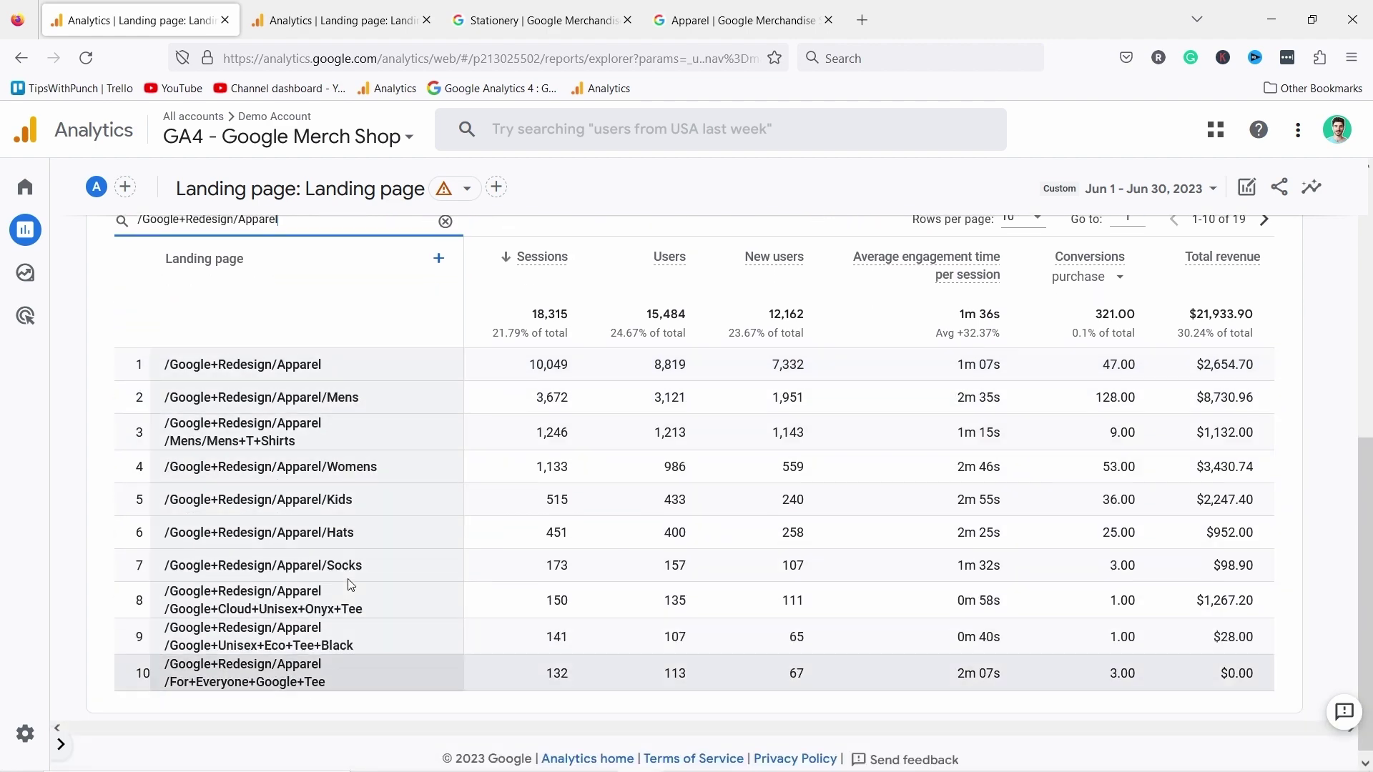
scroll(351, 585, up, 3)
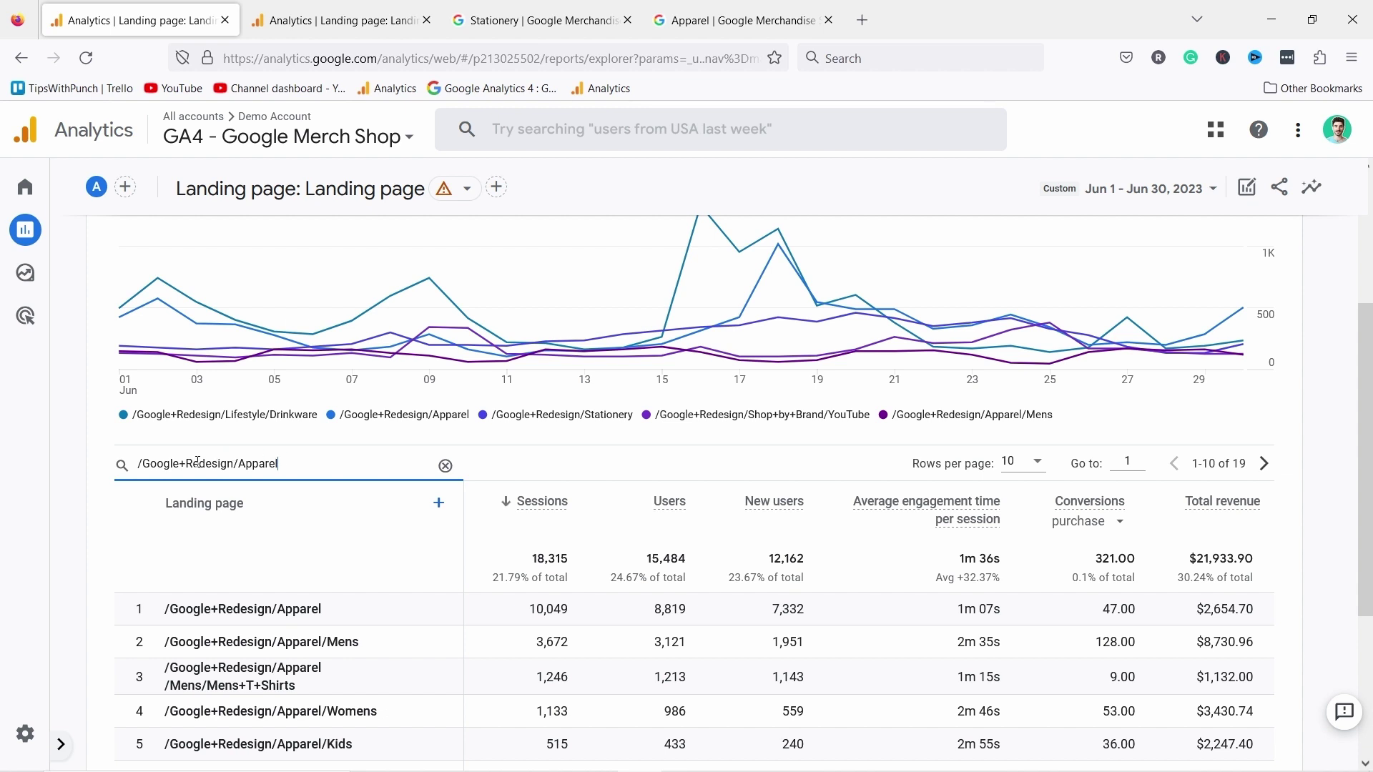
Add Device category as a secondary dimension to the Apparel-filtered table, then remove it.
click(440, 505)
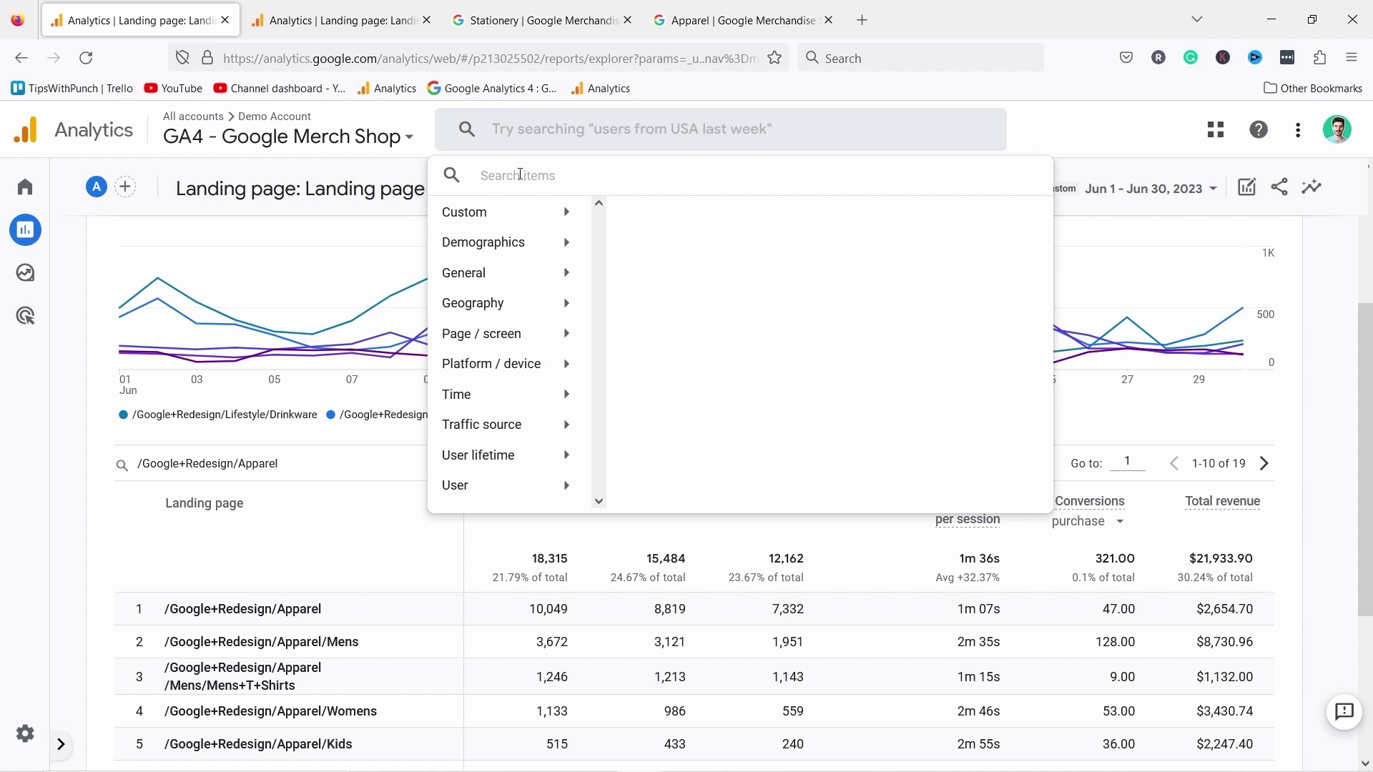
text(device)
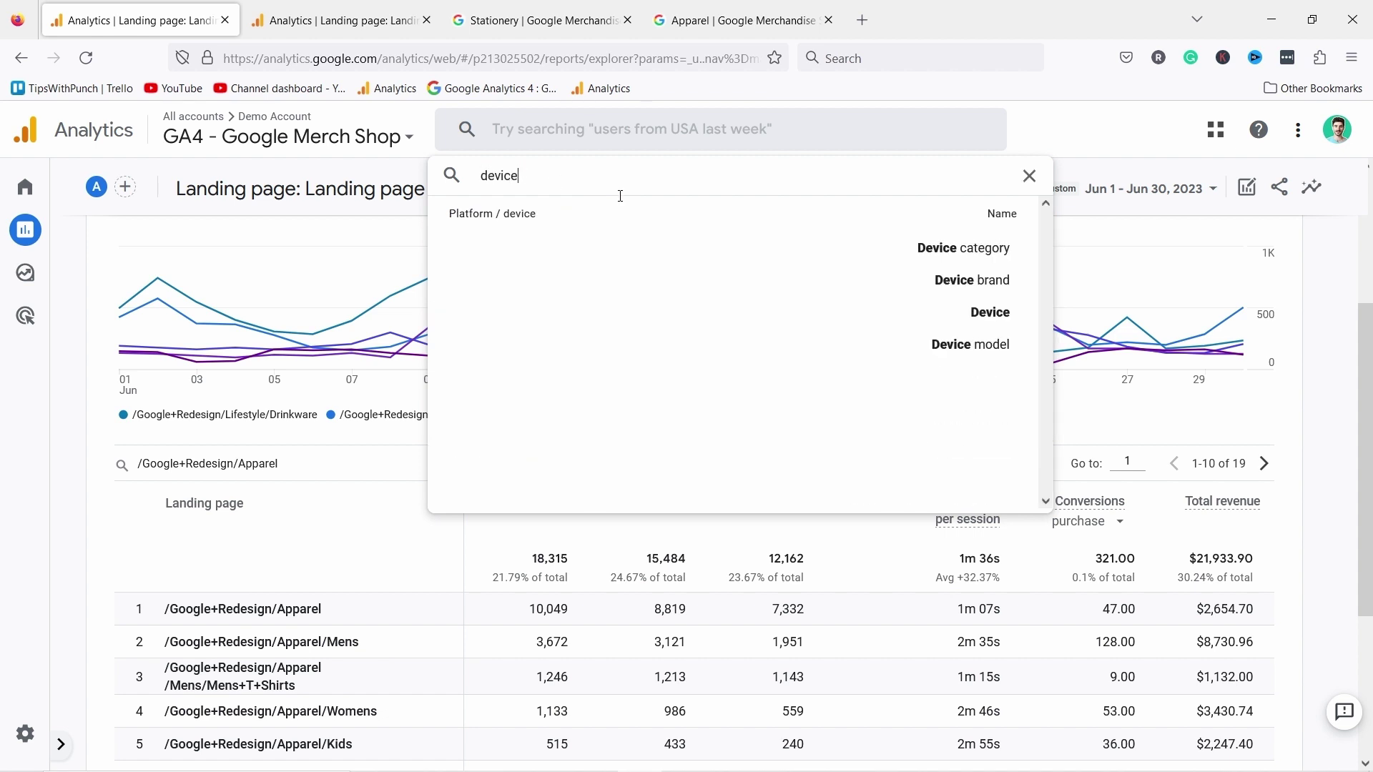
click(971, 250)
scroll(422, 422, down, 1)
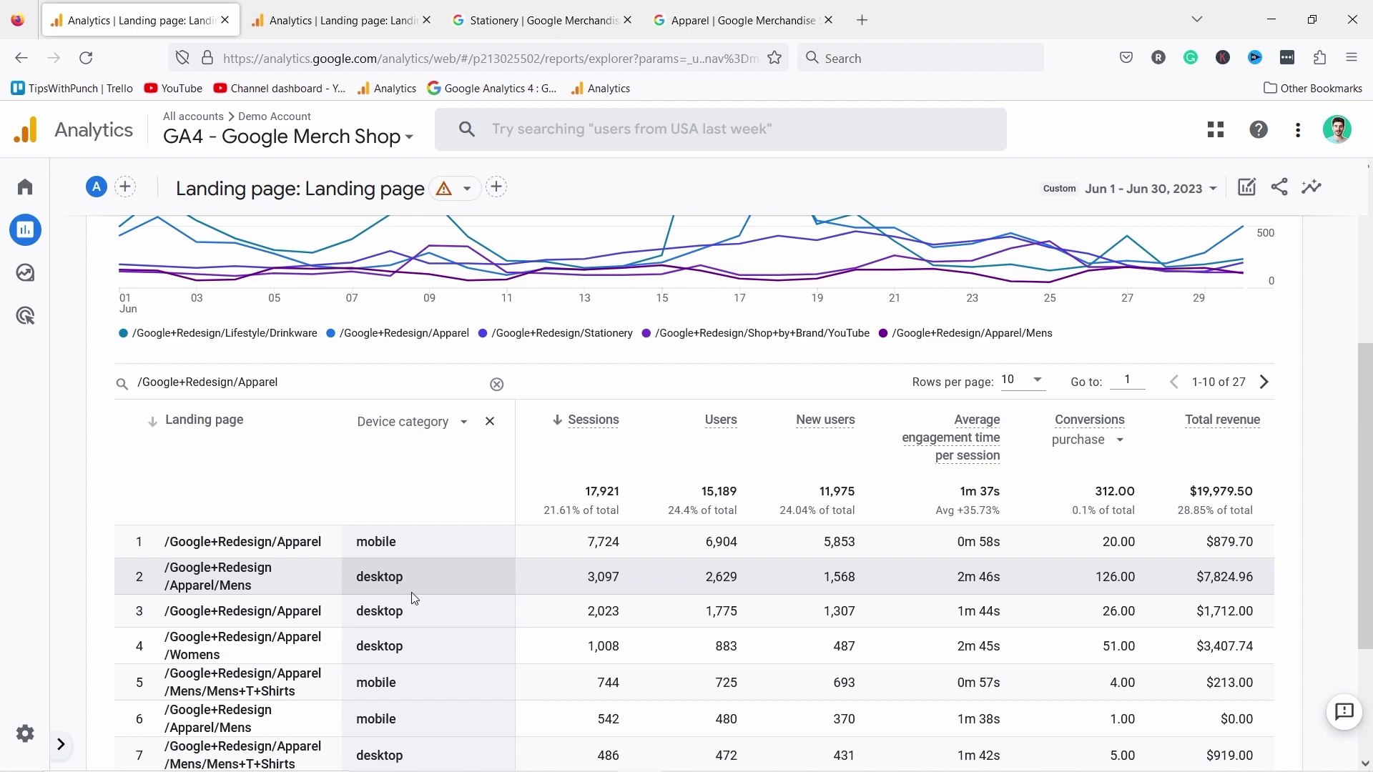
scroll(422, 572, down, 3)
scroll(435, 555, up, 2)
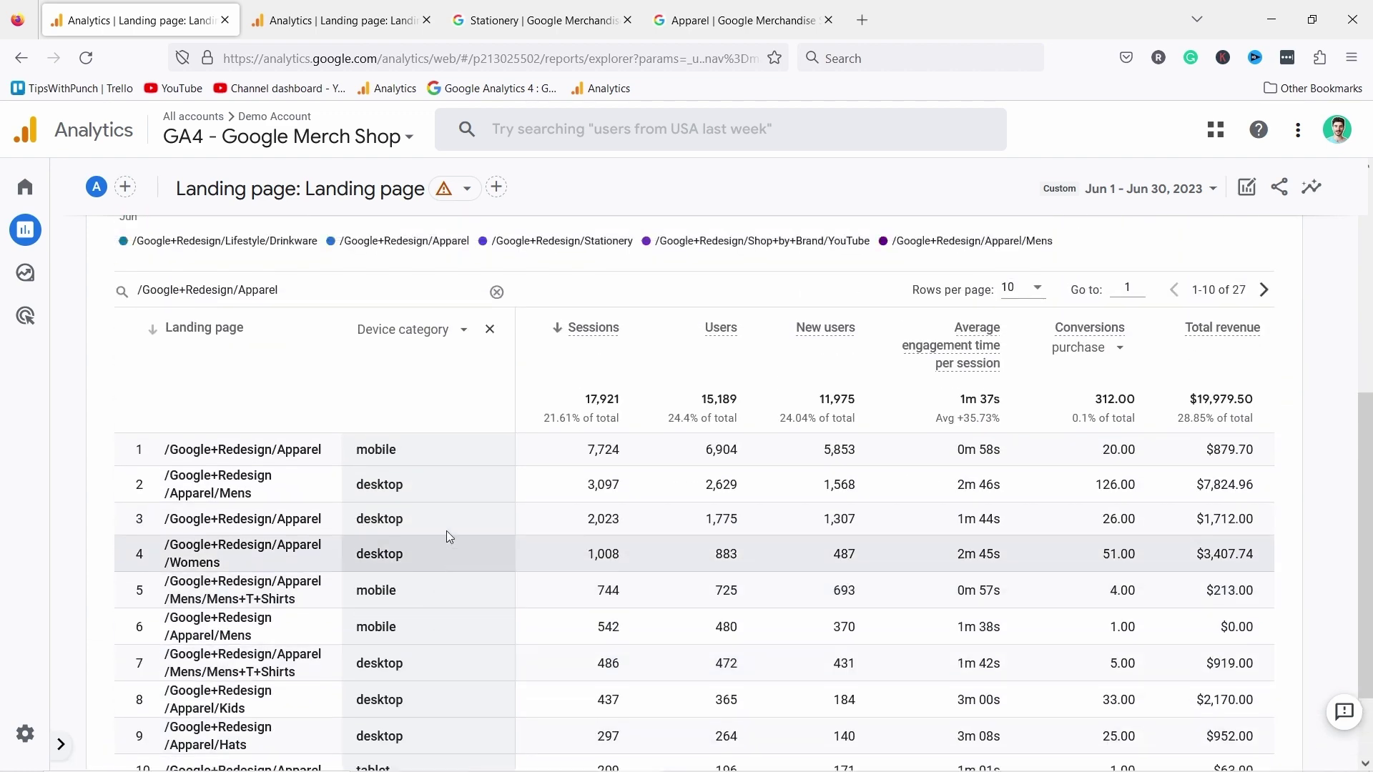
scroll(449, 538, up, 2)
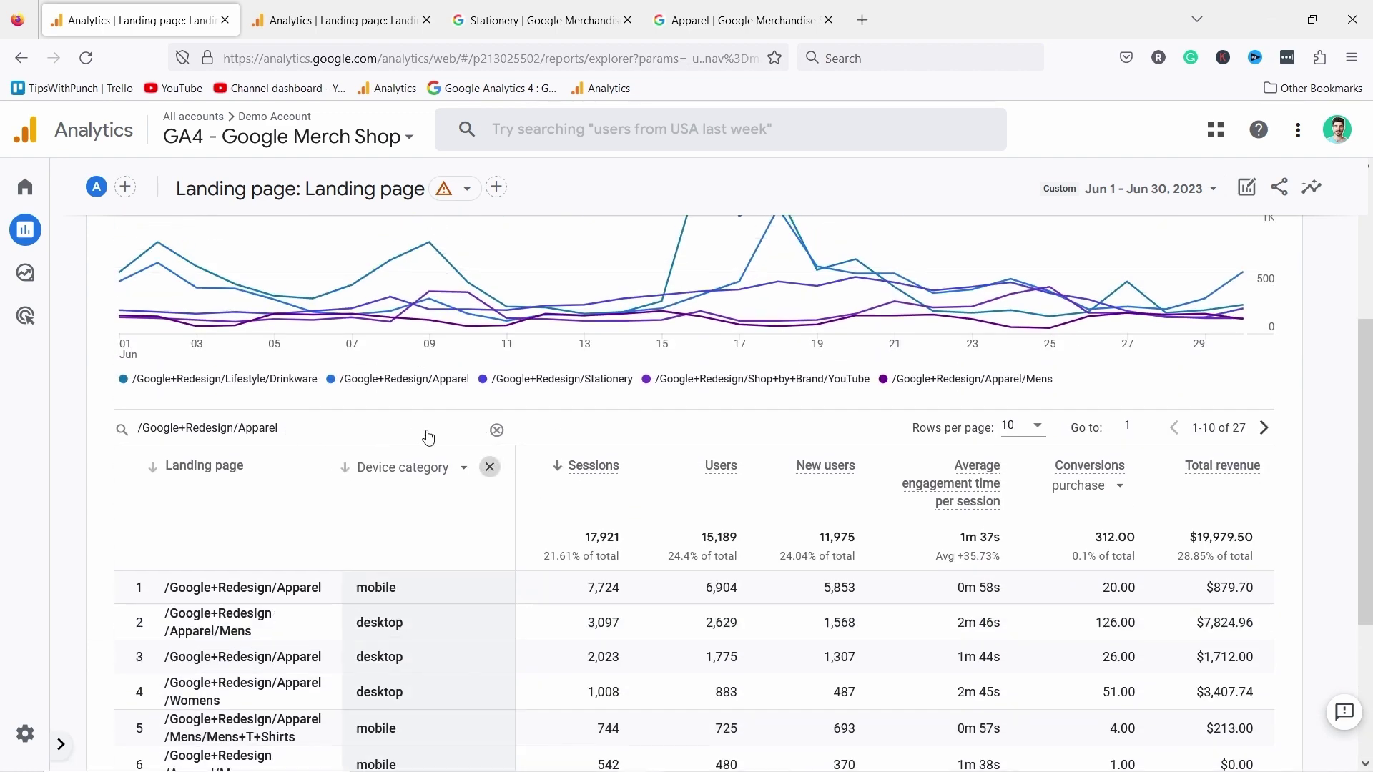
click(490, 467)
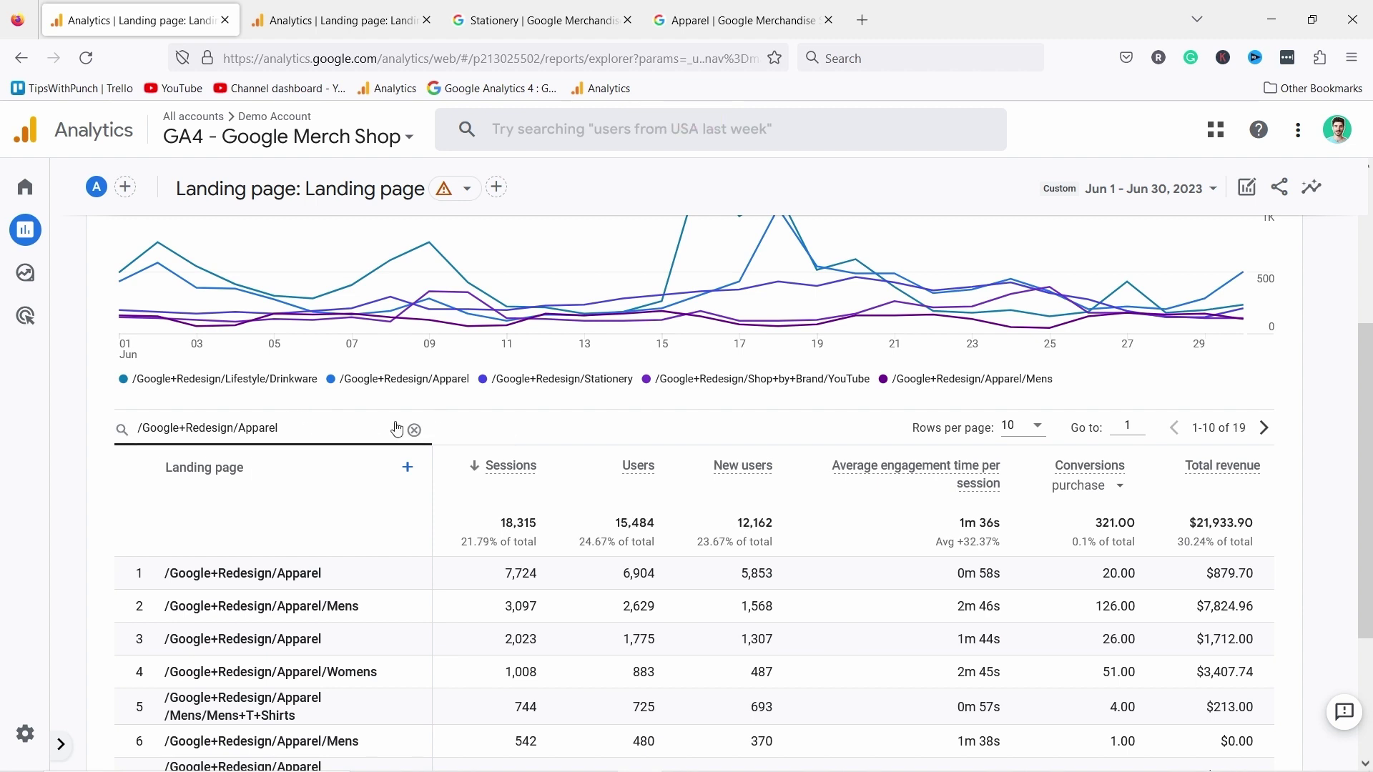
Clear the Apparel search so all 109 pages show, and read the column metric definitions.
click(444, 430)
scroll(443, 415, down, 1)
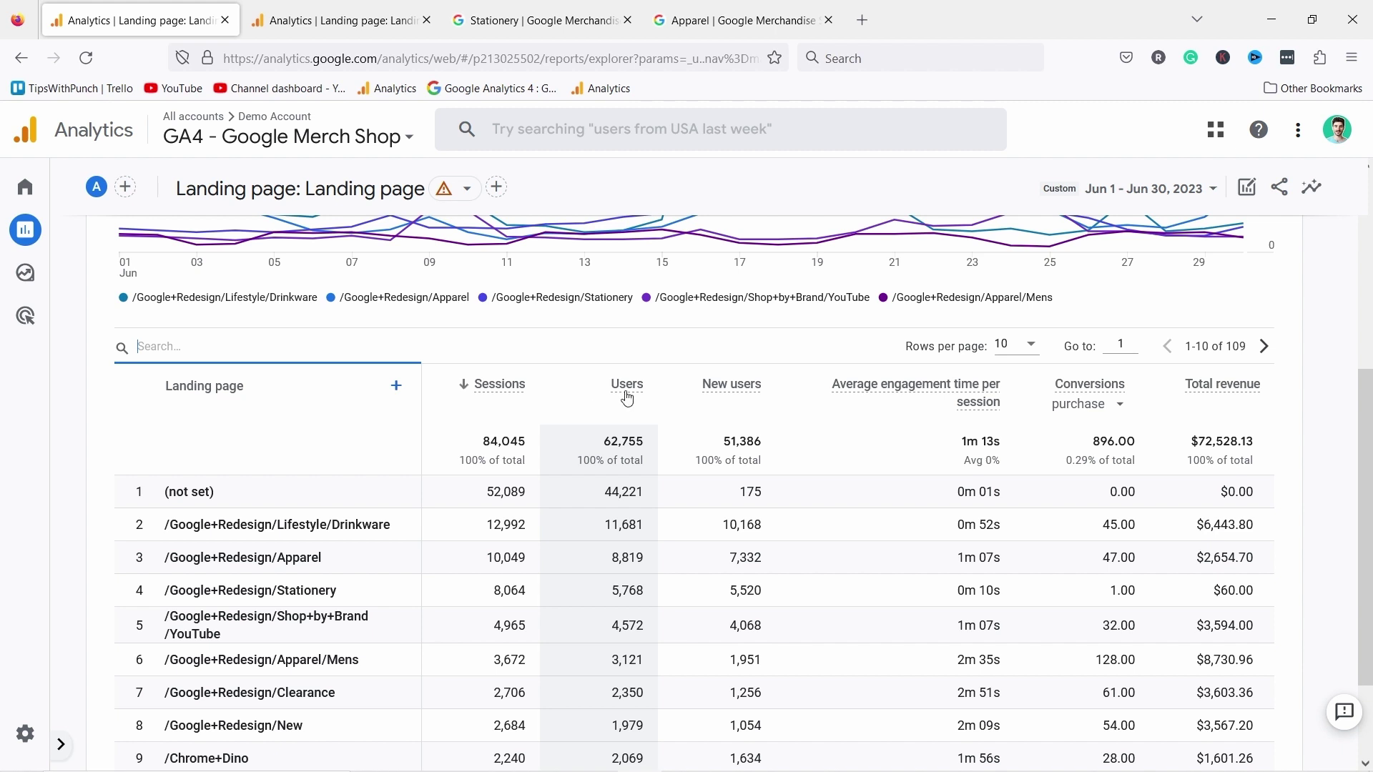
mouse_move(629, 397)
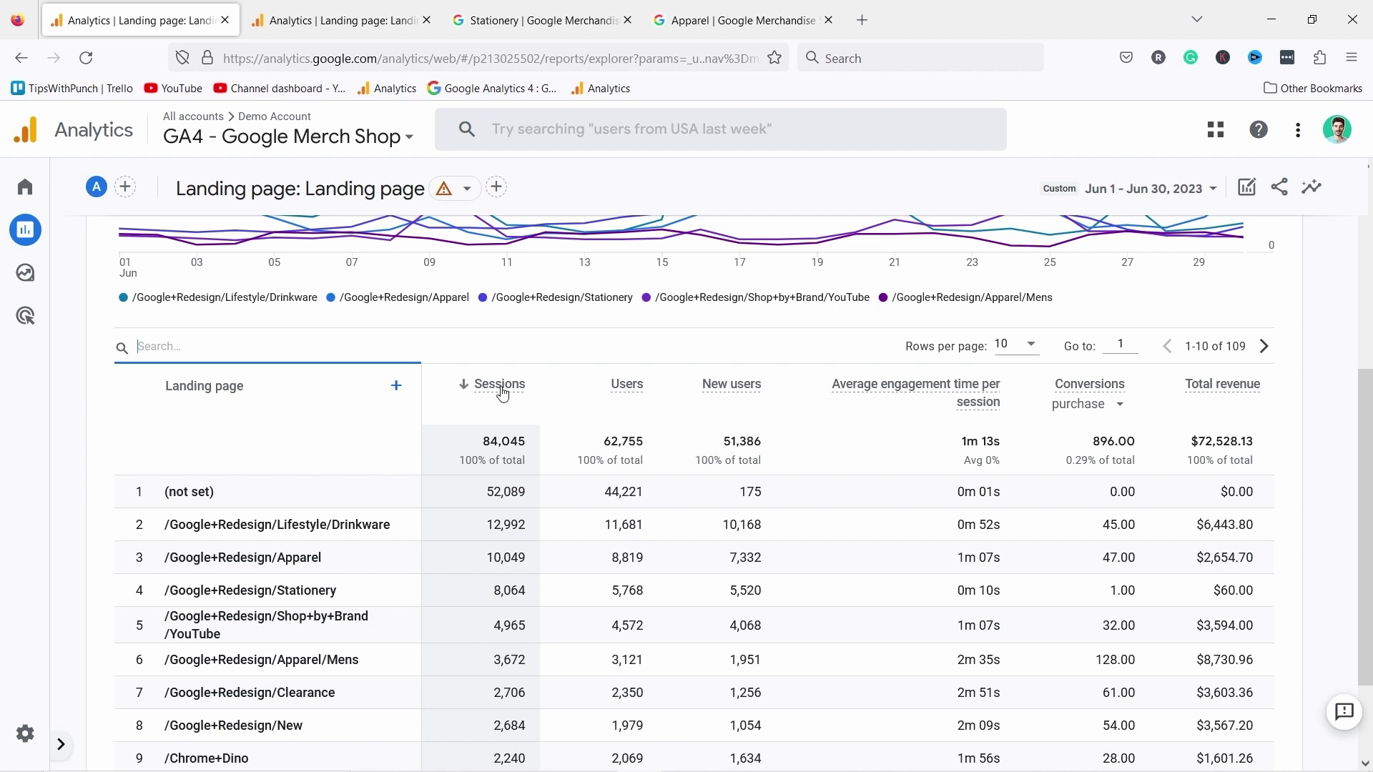
mouse_move(503, 394)
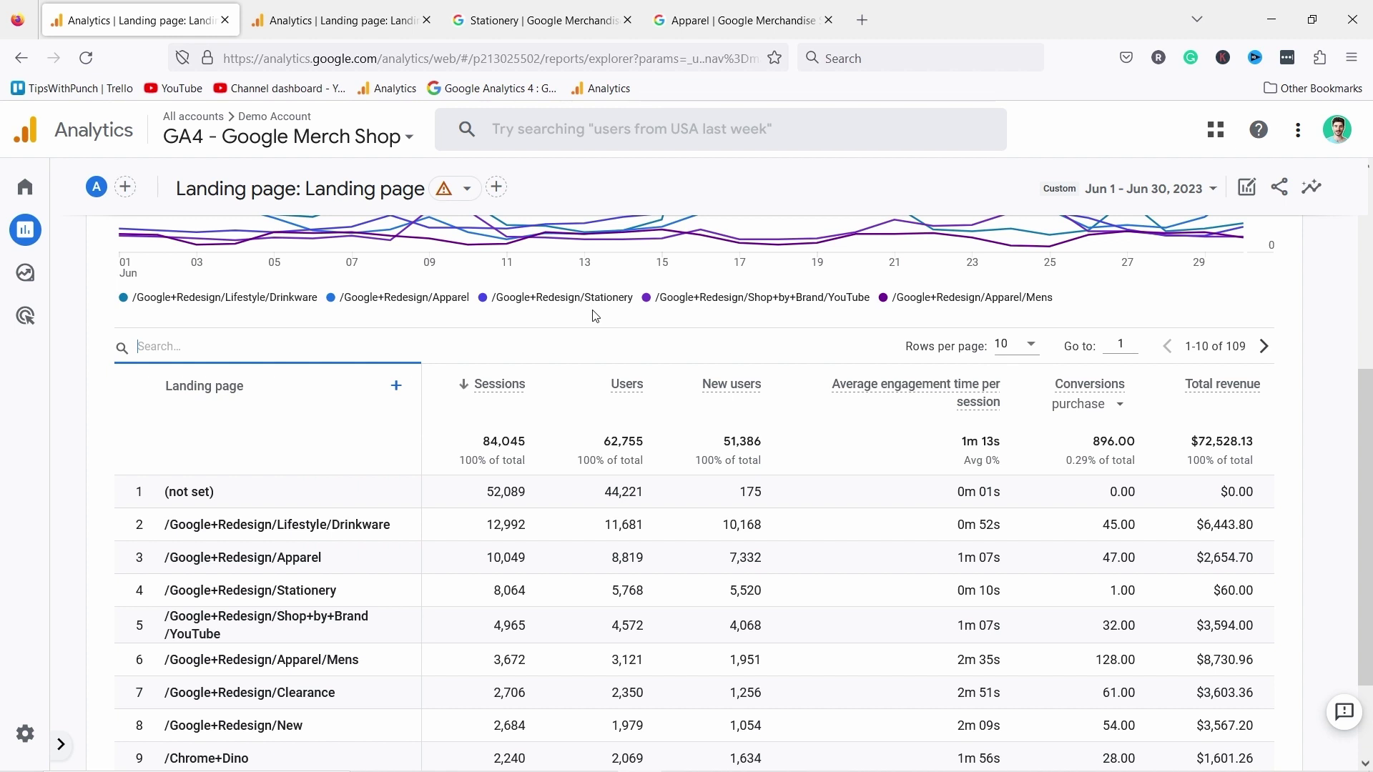
mouse_move(500, 393)
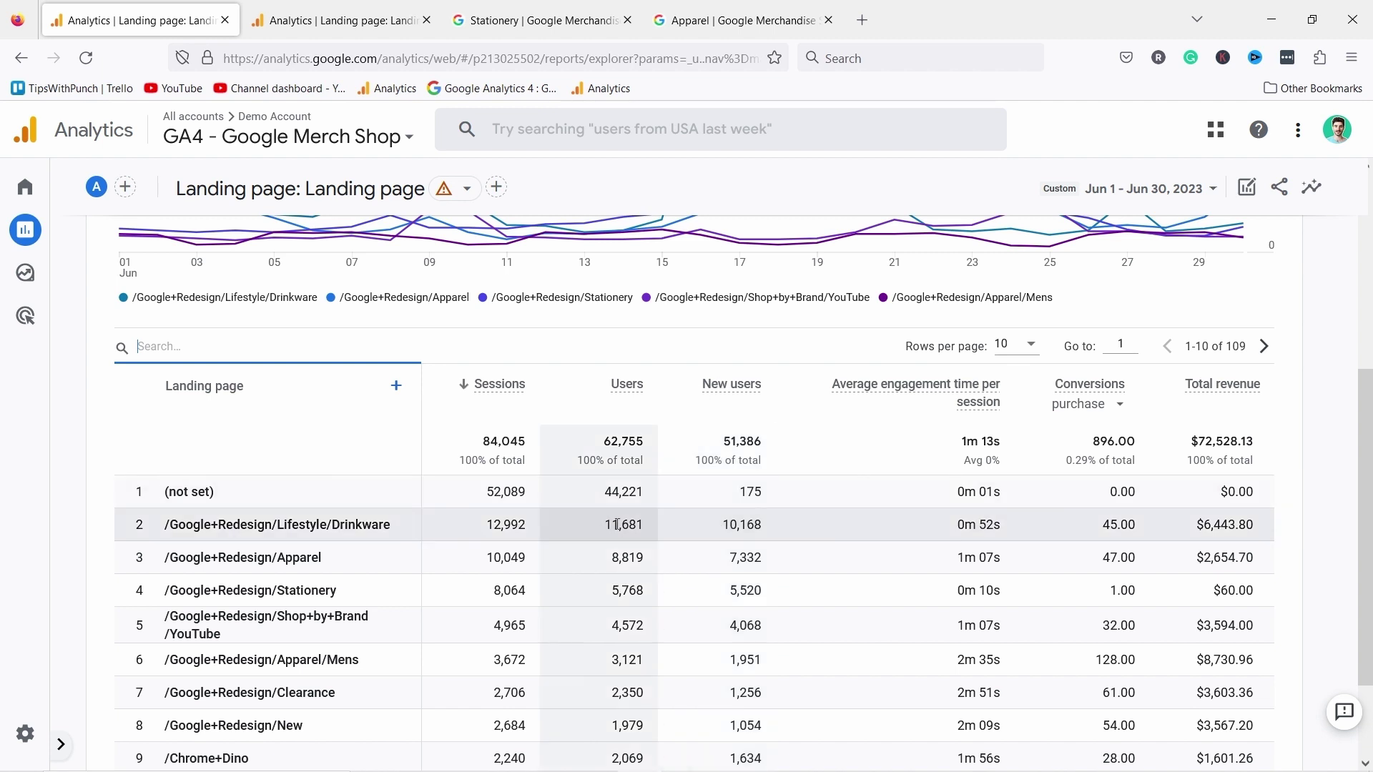
mouse_move(908, 393)
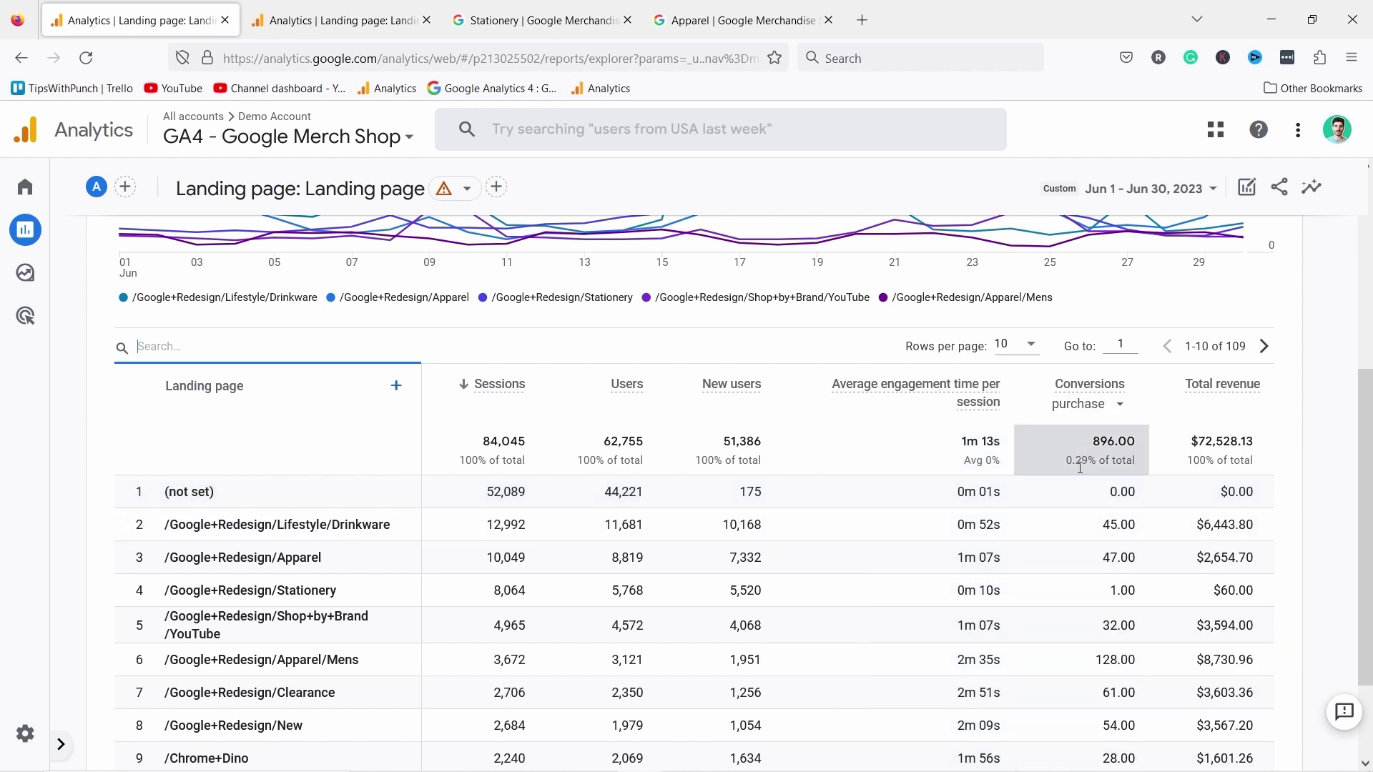
Switch the Conversions column to All events, then back to purchase only, totalling 896.
click(1081, 404)
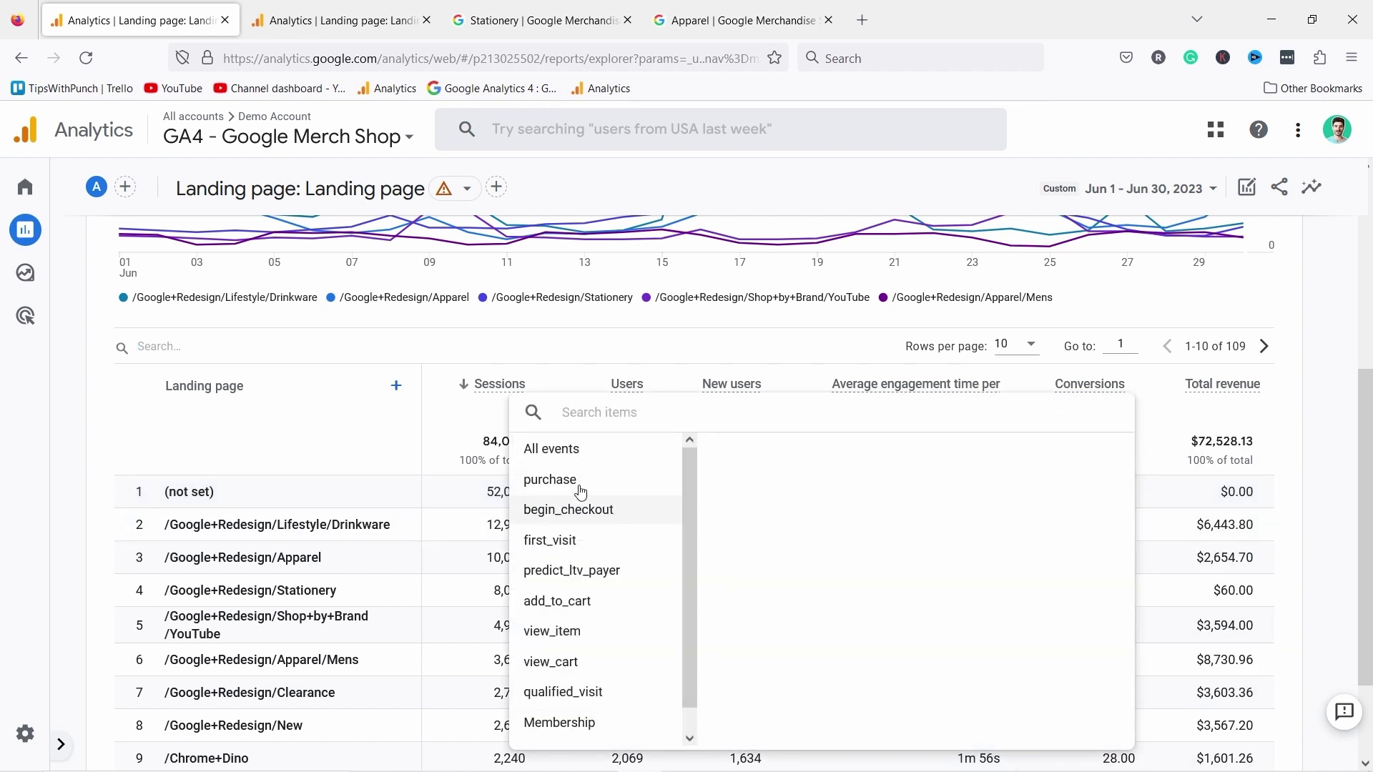
click(561, 452)
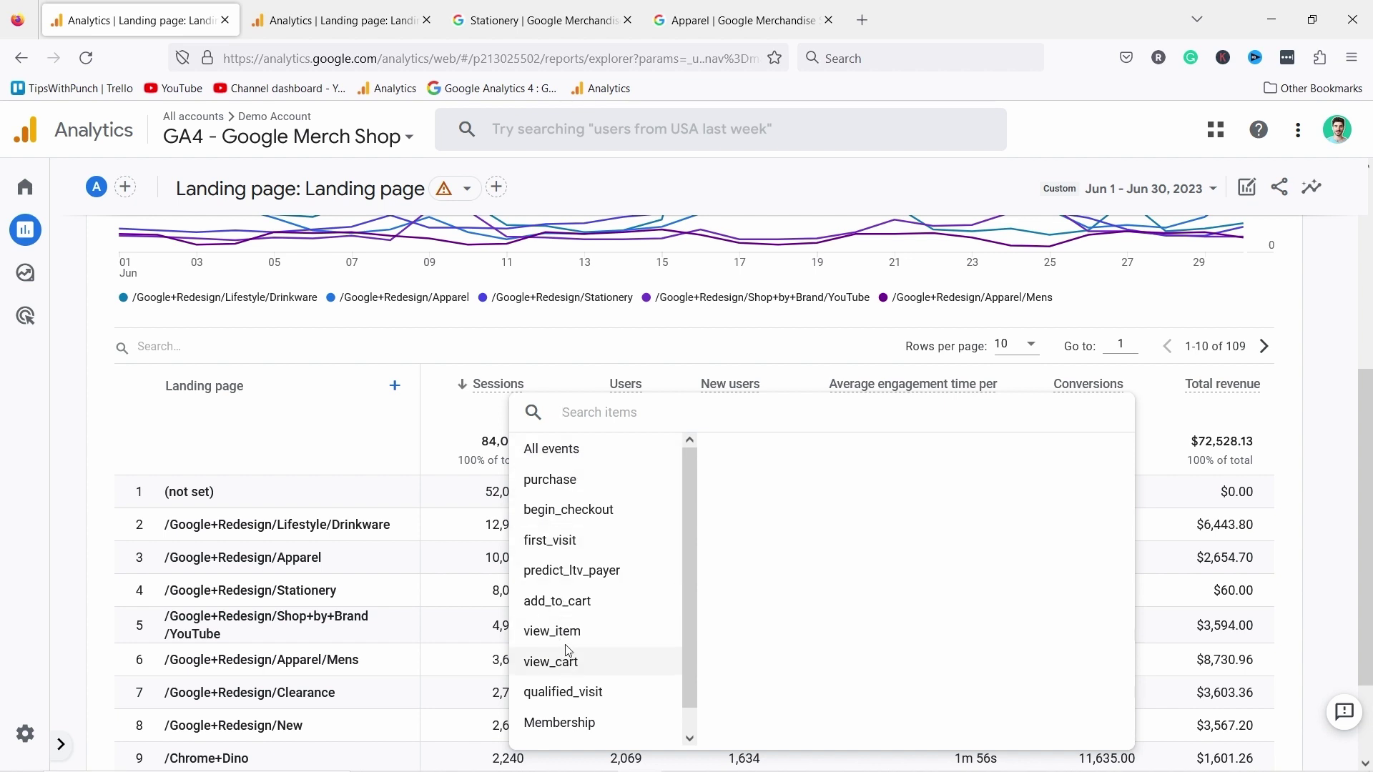
click(537, 486)
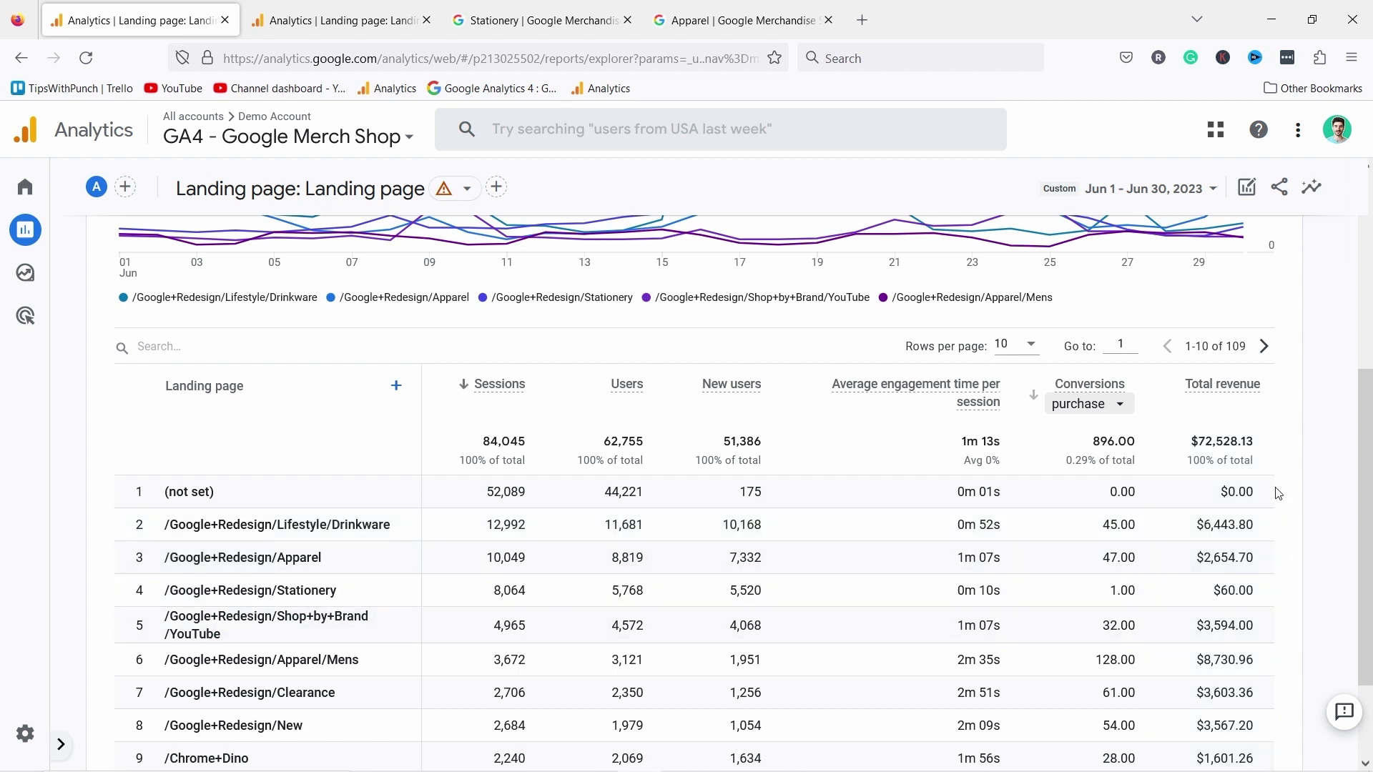
scroll(1301, 400, down, 1)
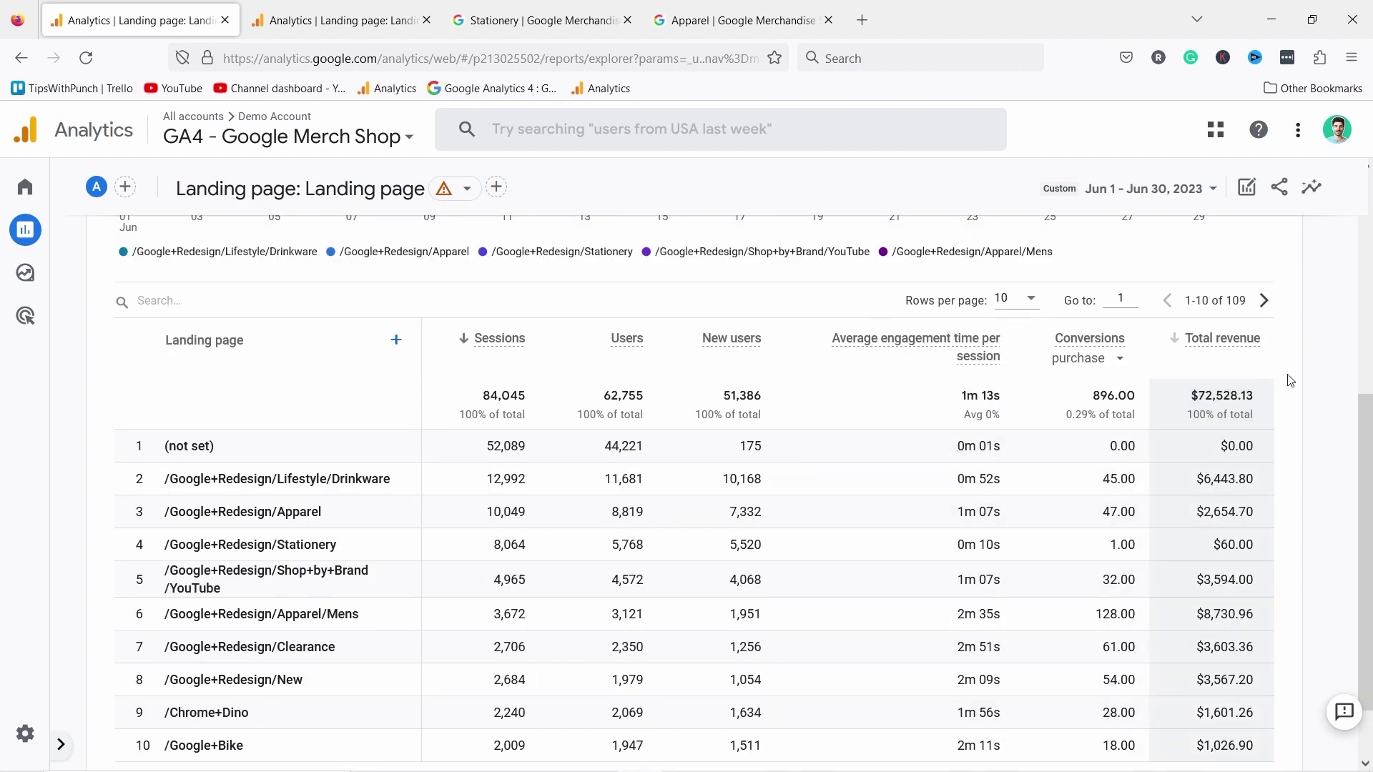
scroll(1300, 381, up, 3)
scroll(1304, 382, up, 4)
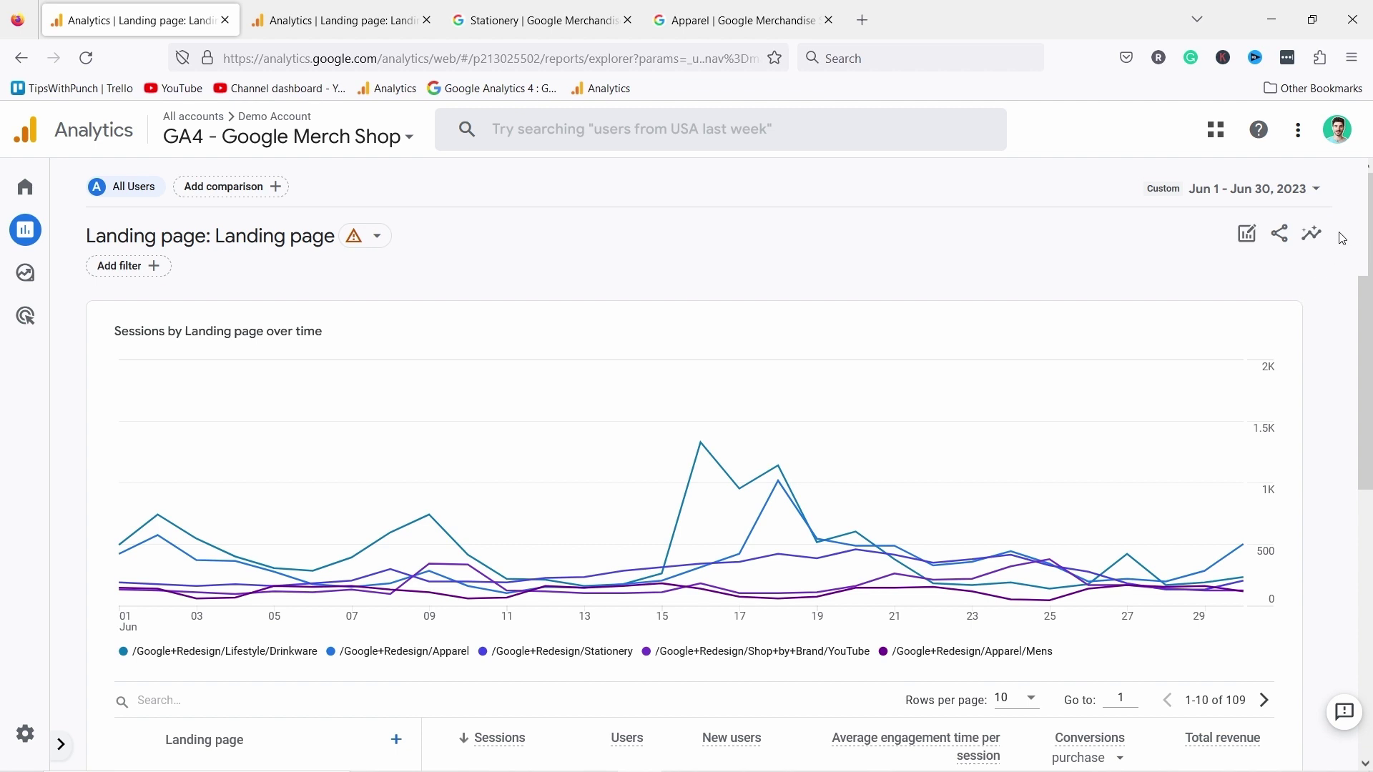
In the punchsalad Landing page report, add Engaged sessions per user right after Engaged sessions.
click(330, 20)
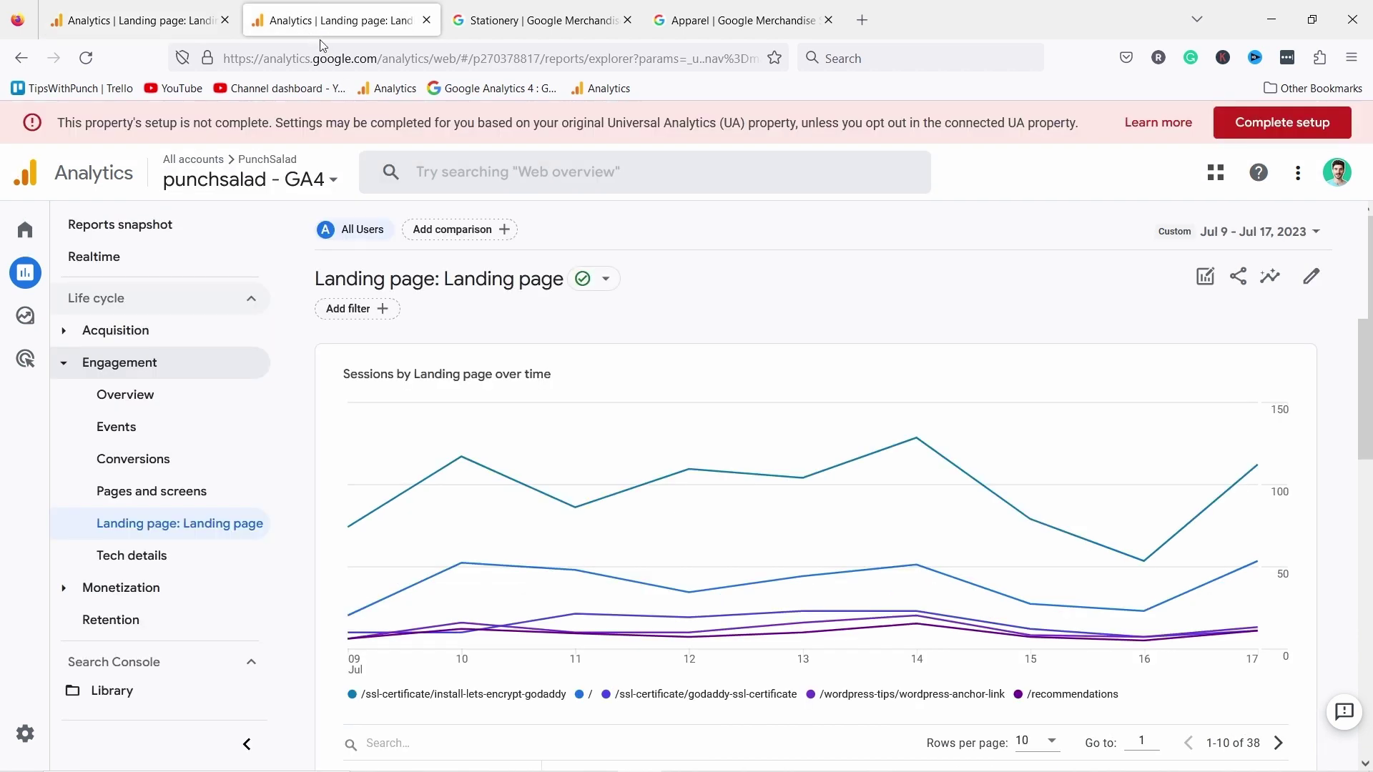
click(1311, 281)
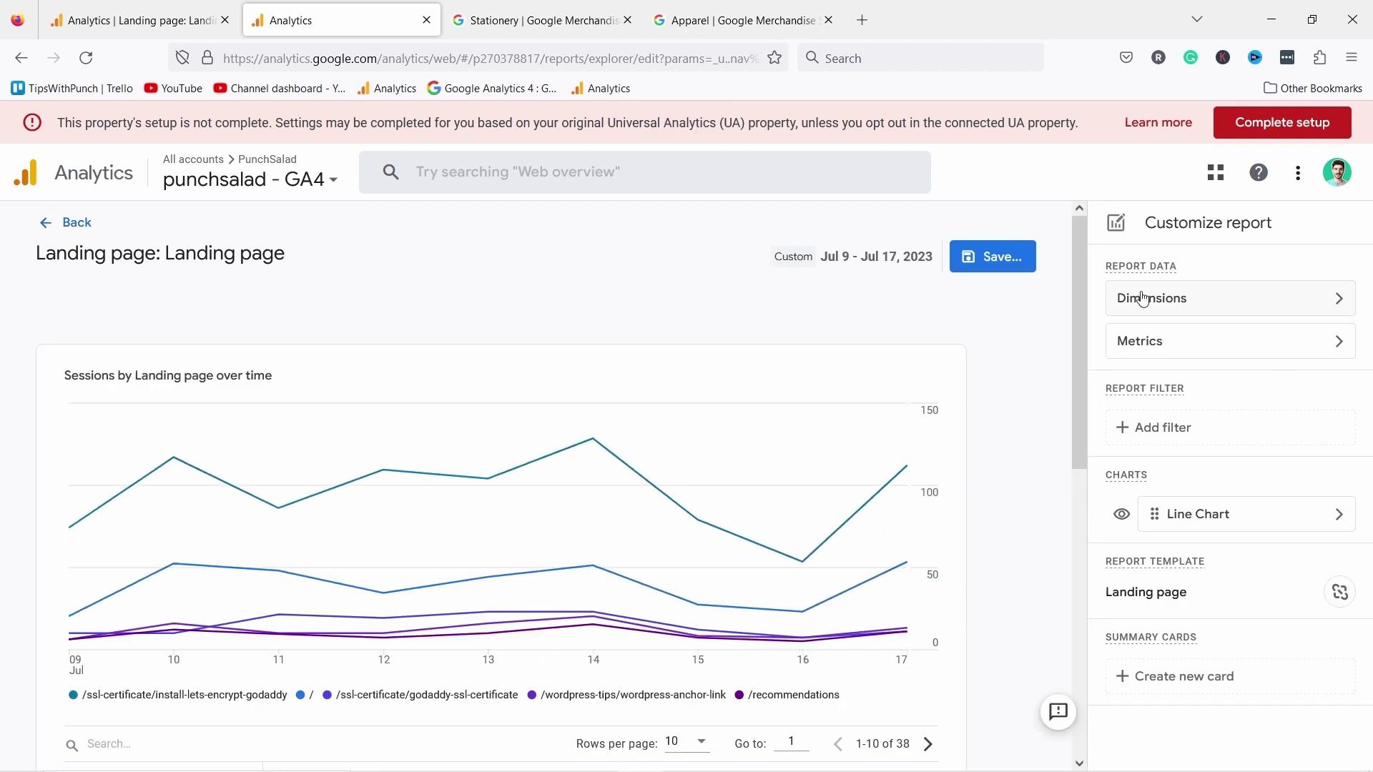
click(1183, 345)
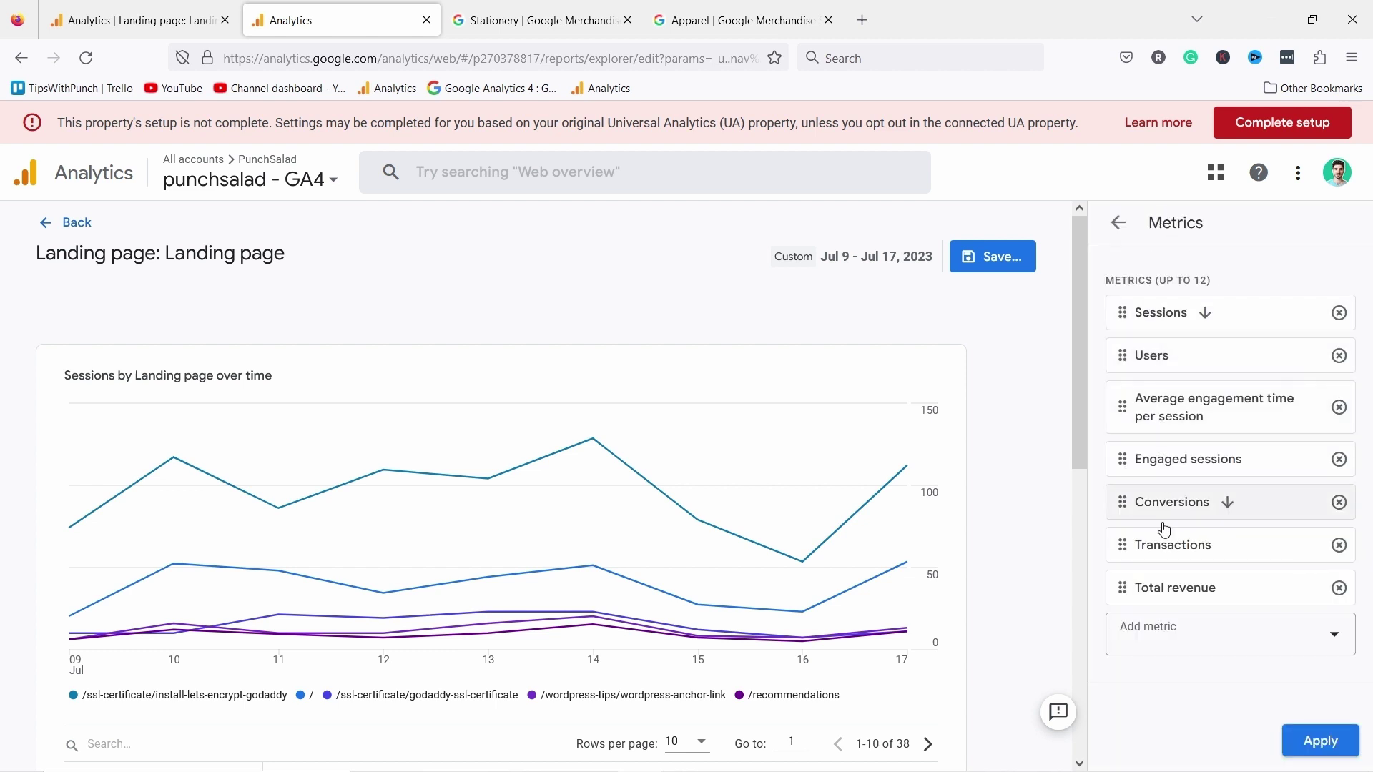
click(1160, 645)
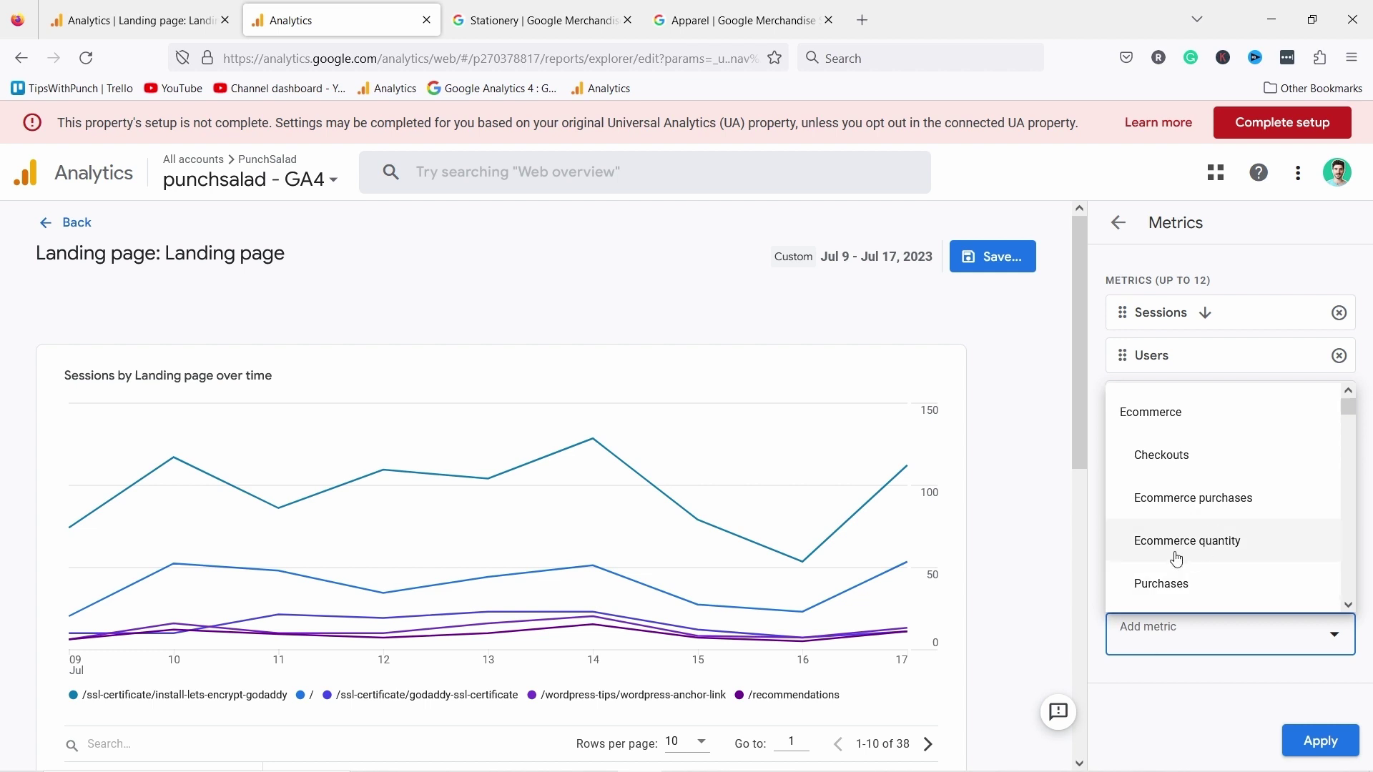
scroll(1177, 560, down, 2)
text(engaged)
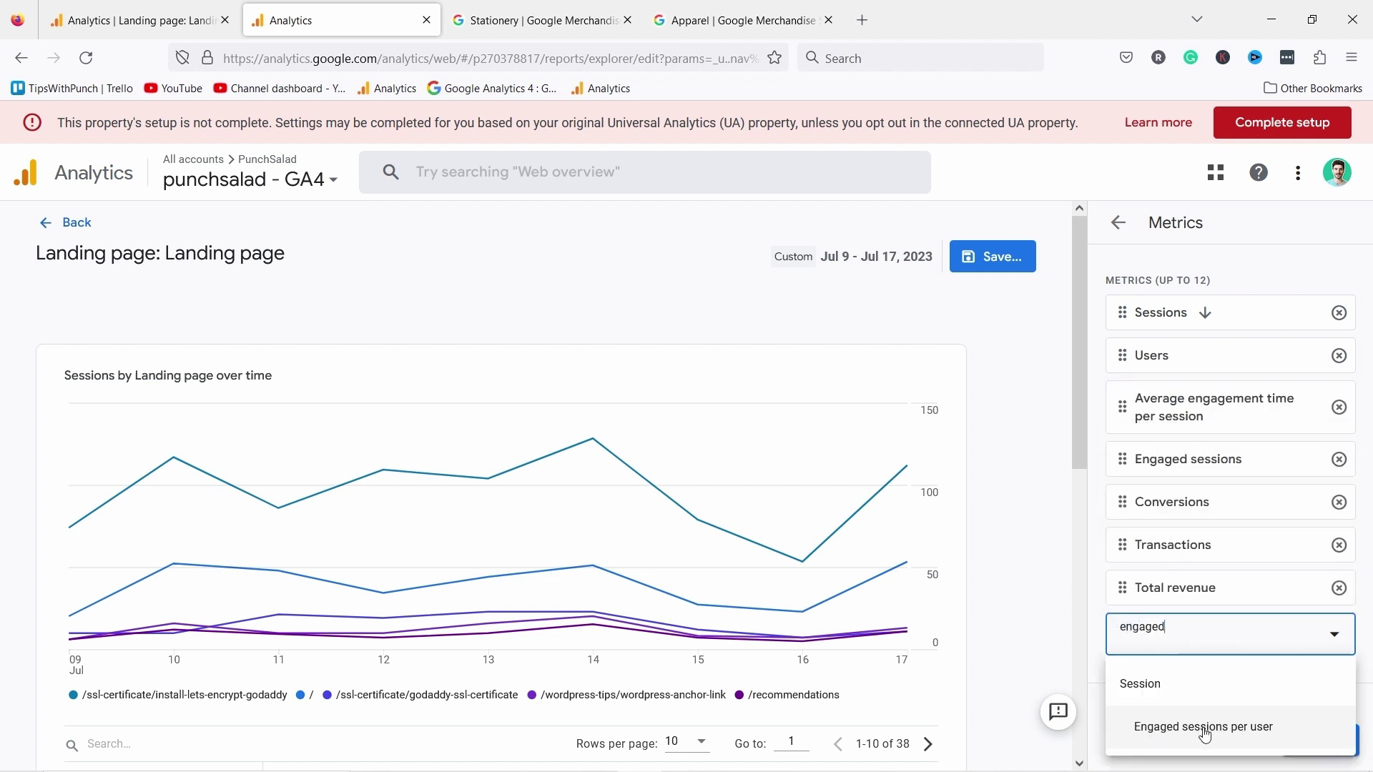
click(1205, 730)
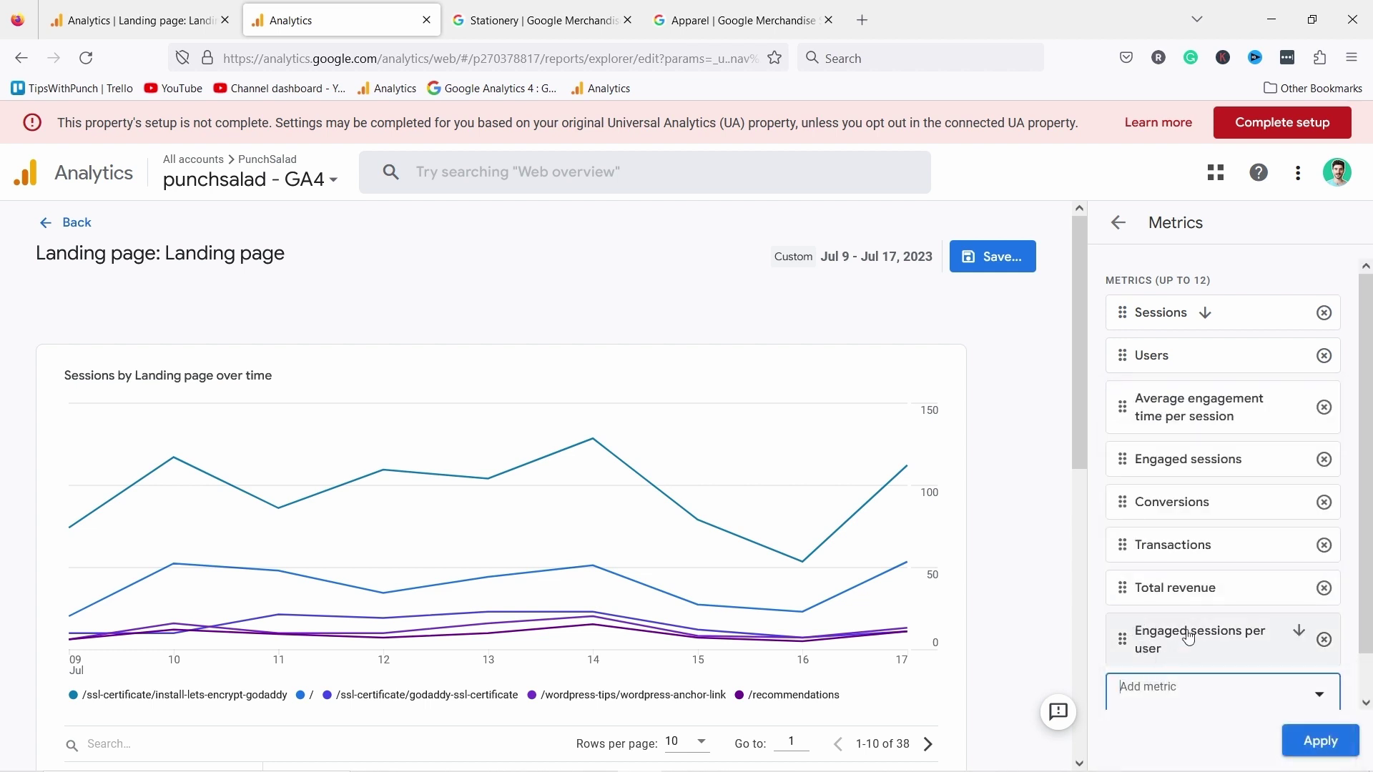
drag(1122, 637, 1114, 538)
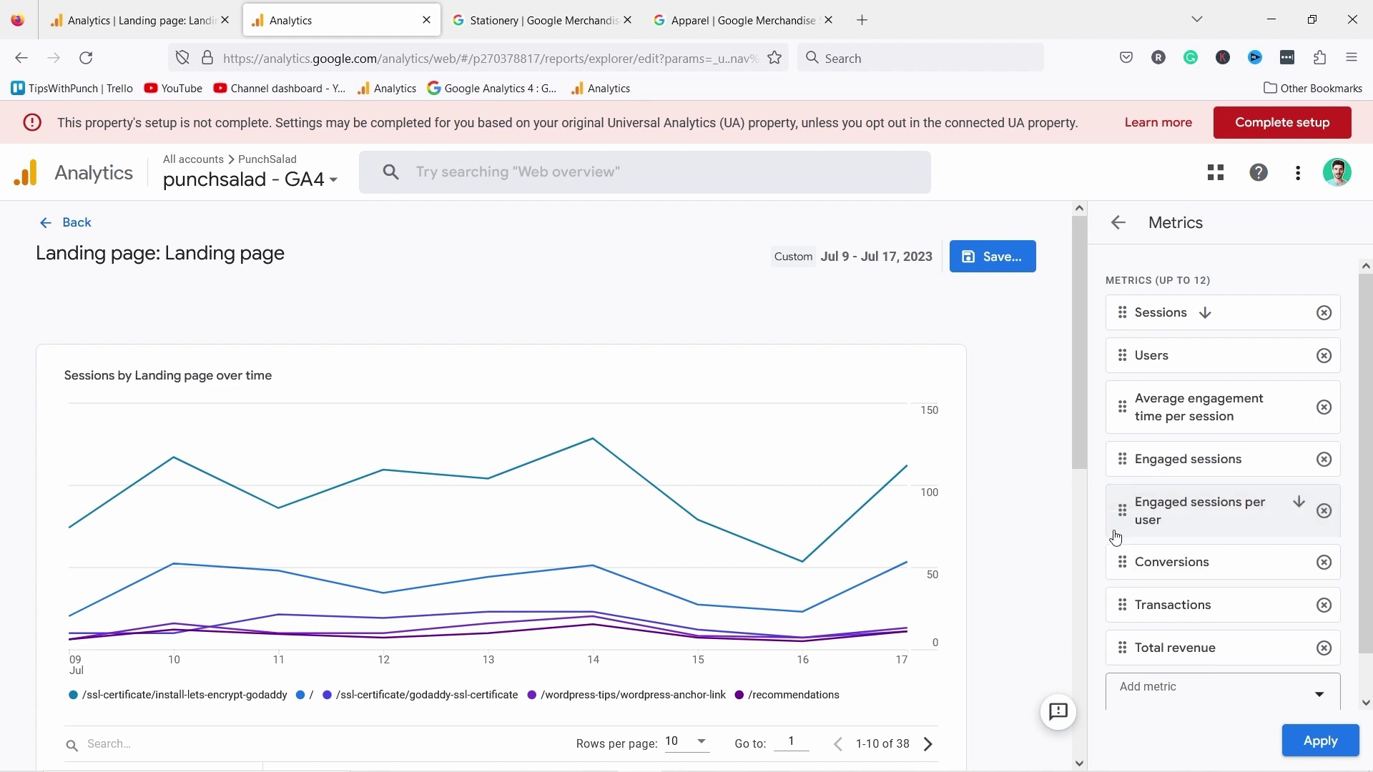
click(1323, 743)
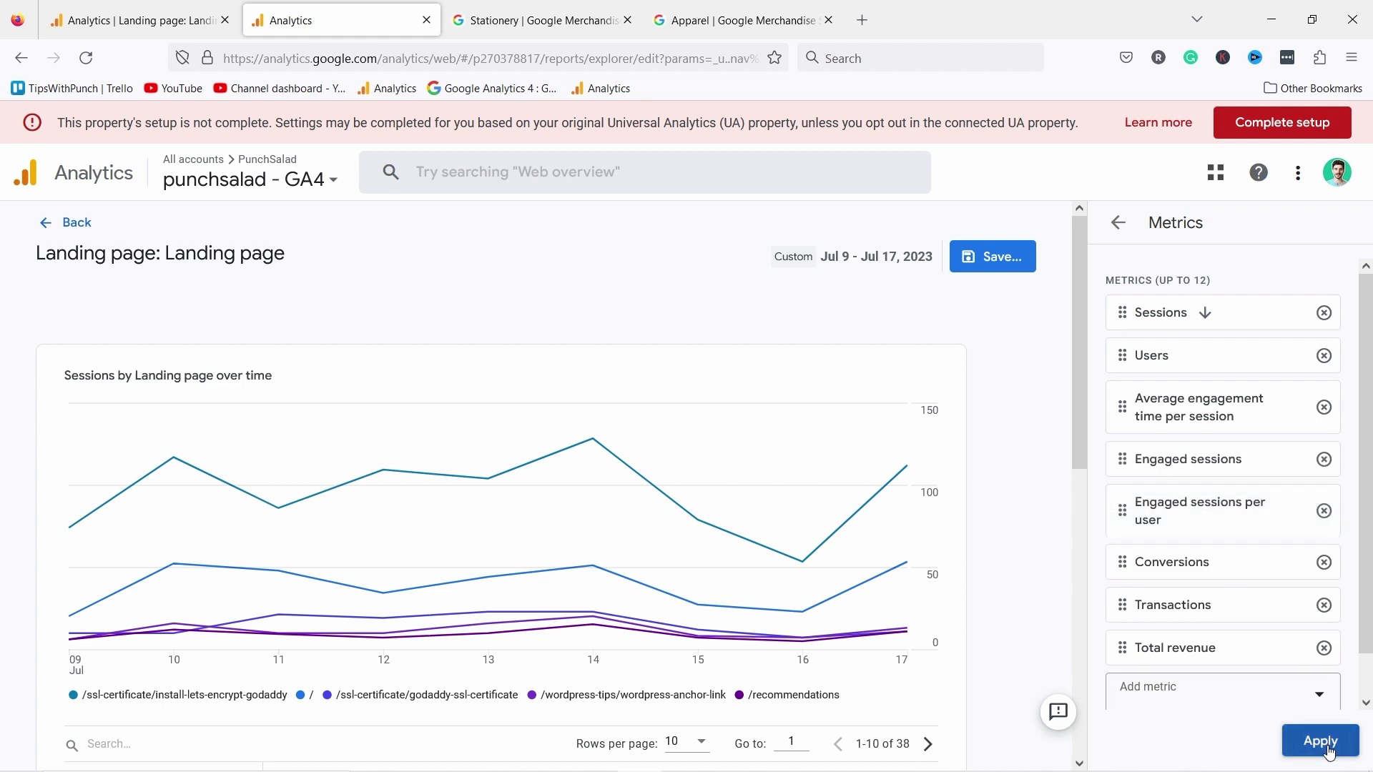
Save the changes to the current report and return to the report view.
click(992, 263)
click(1027, 303)
click(862, 534)
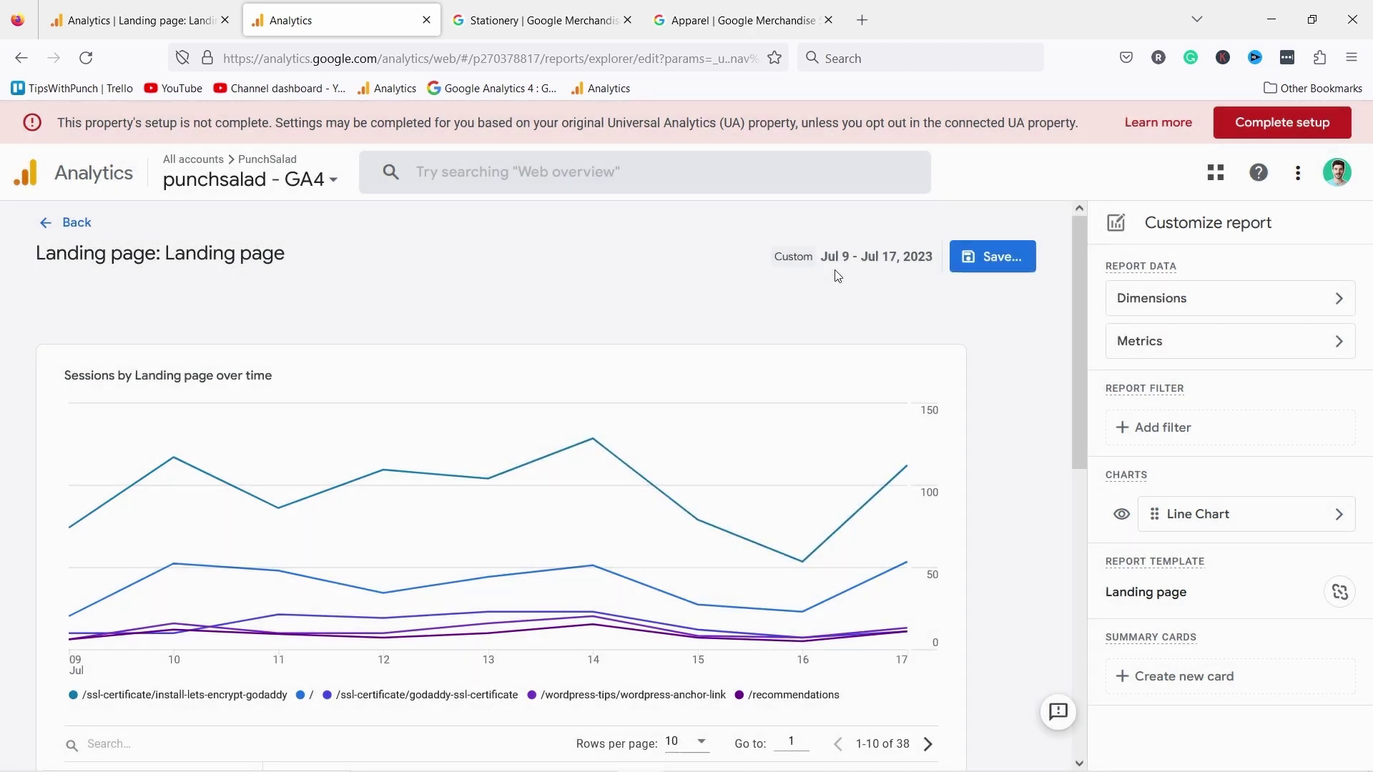
click(92, 225)
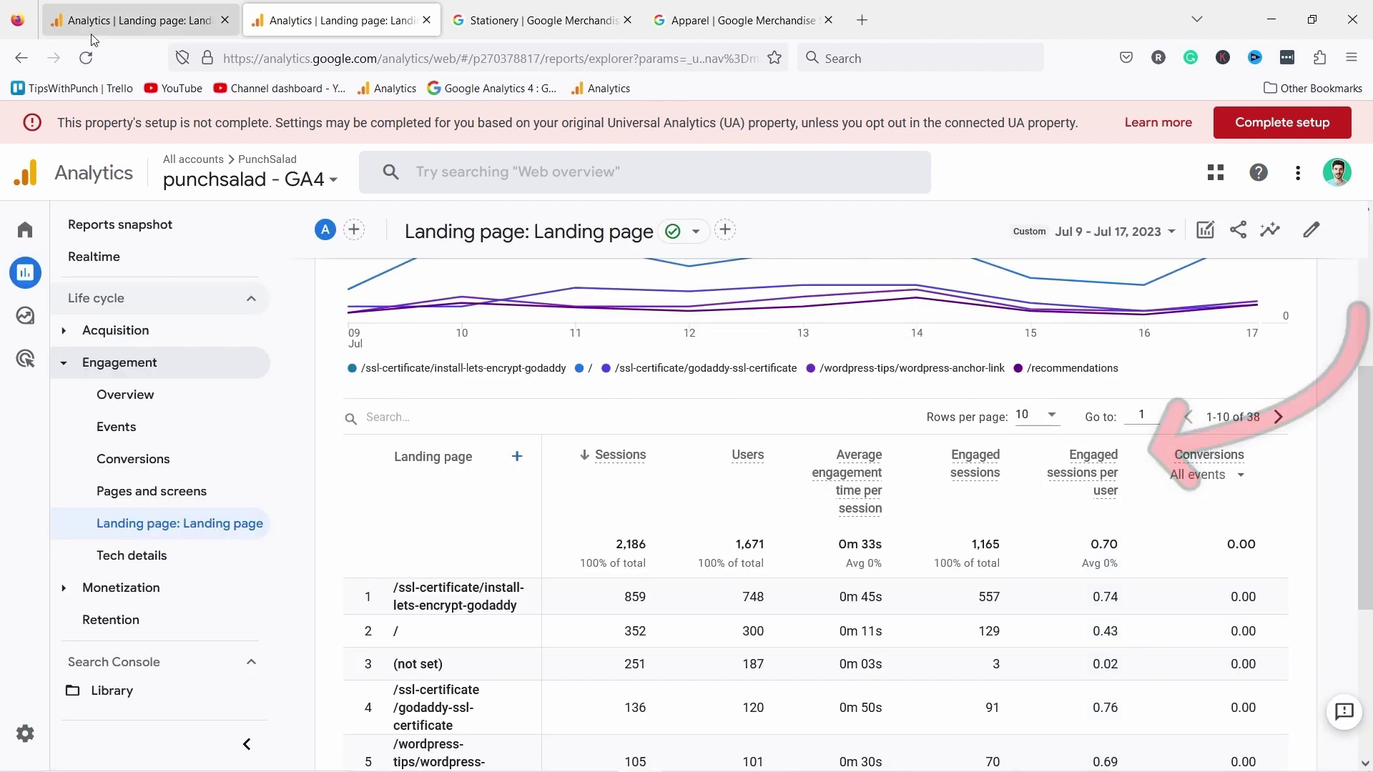
On the Google Merch Shop report, sort by Users both ways, then by Sessions descending.
click(120, 26)
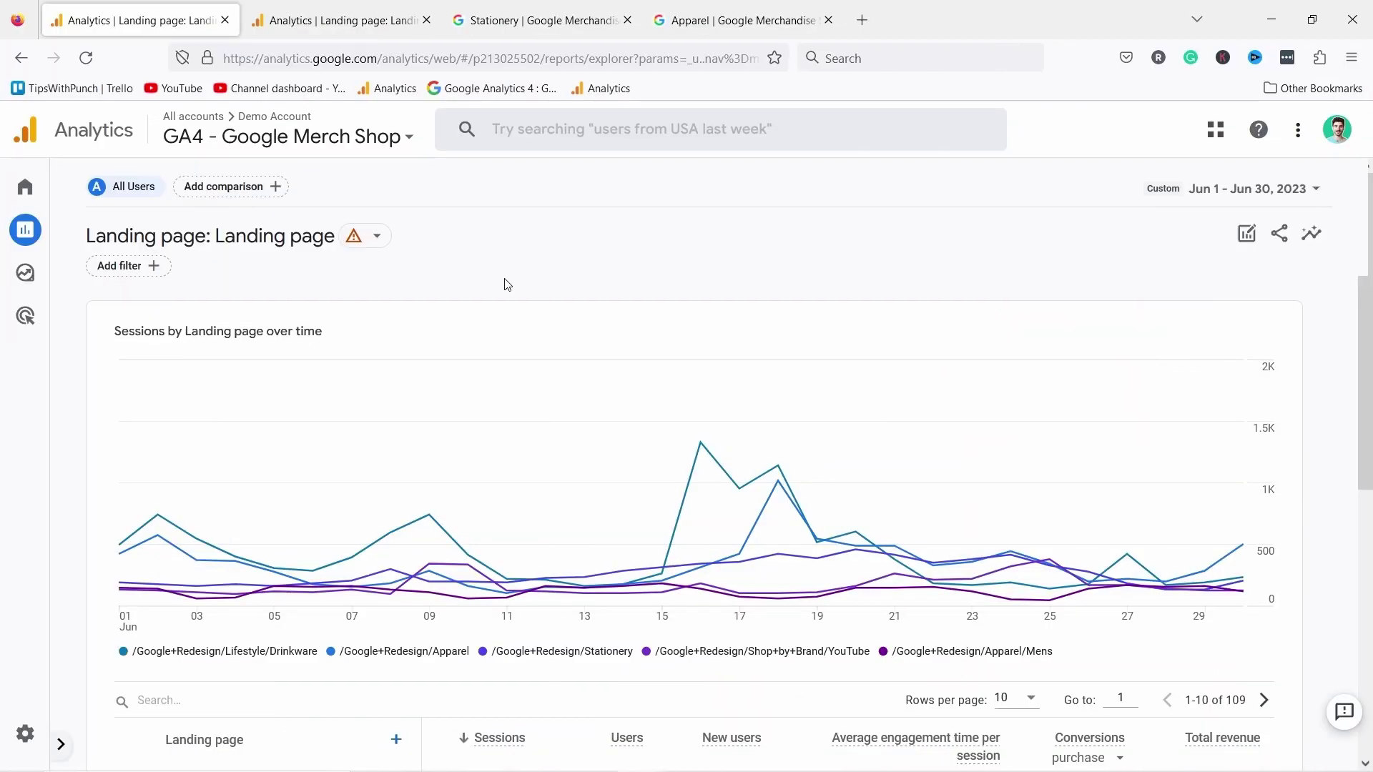
scroll(503, 310, down, 5)
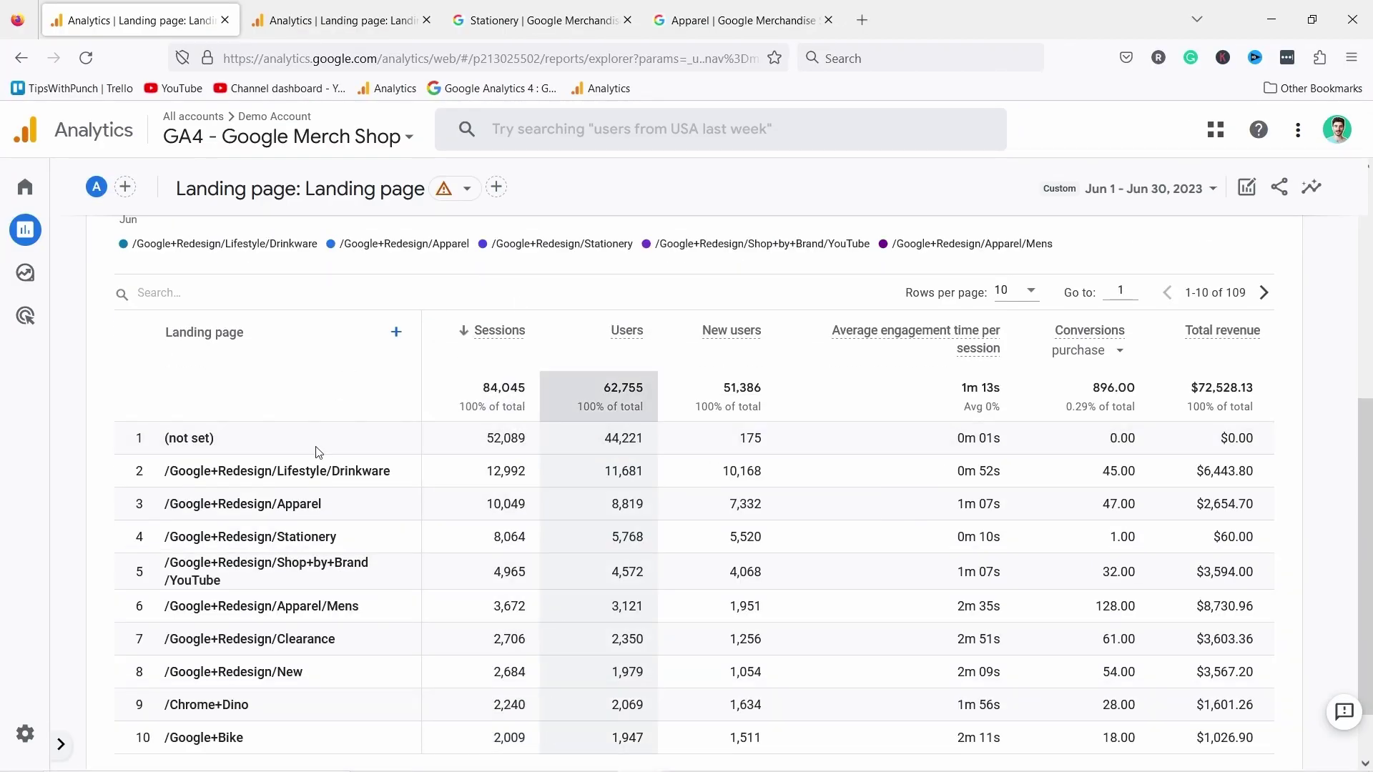
click(601, 336)
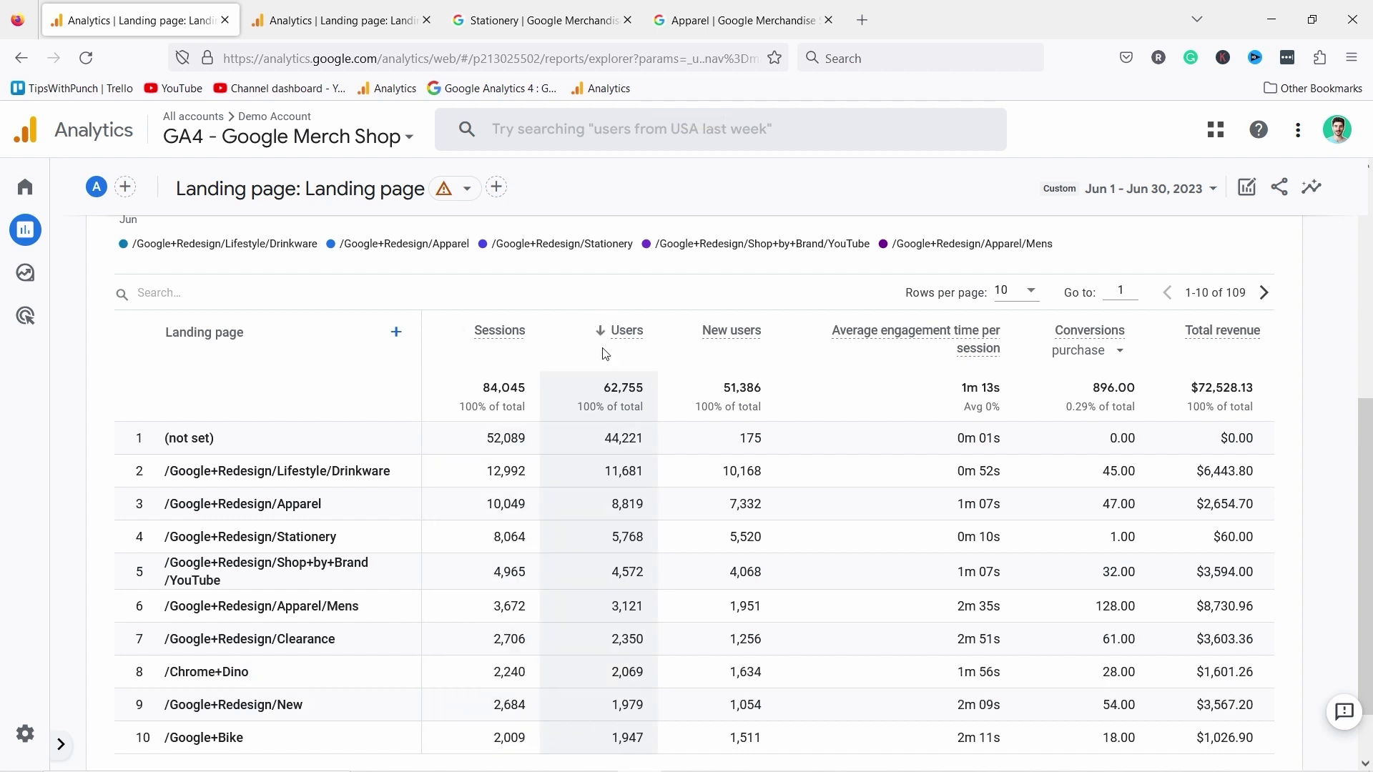
click(601, 339)
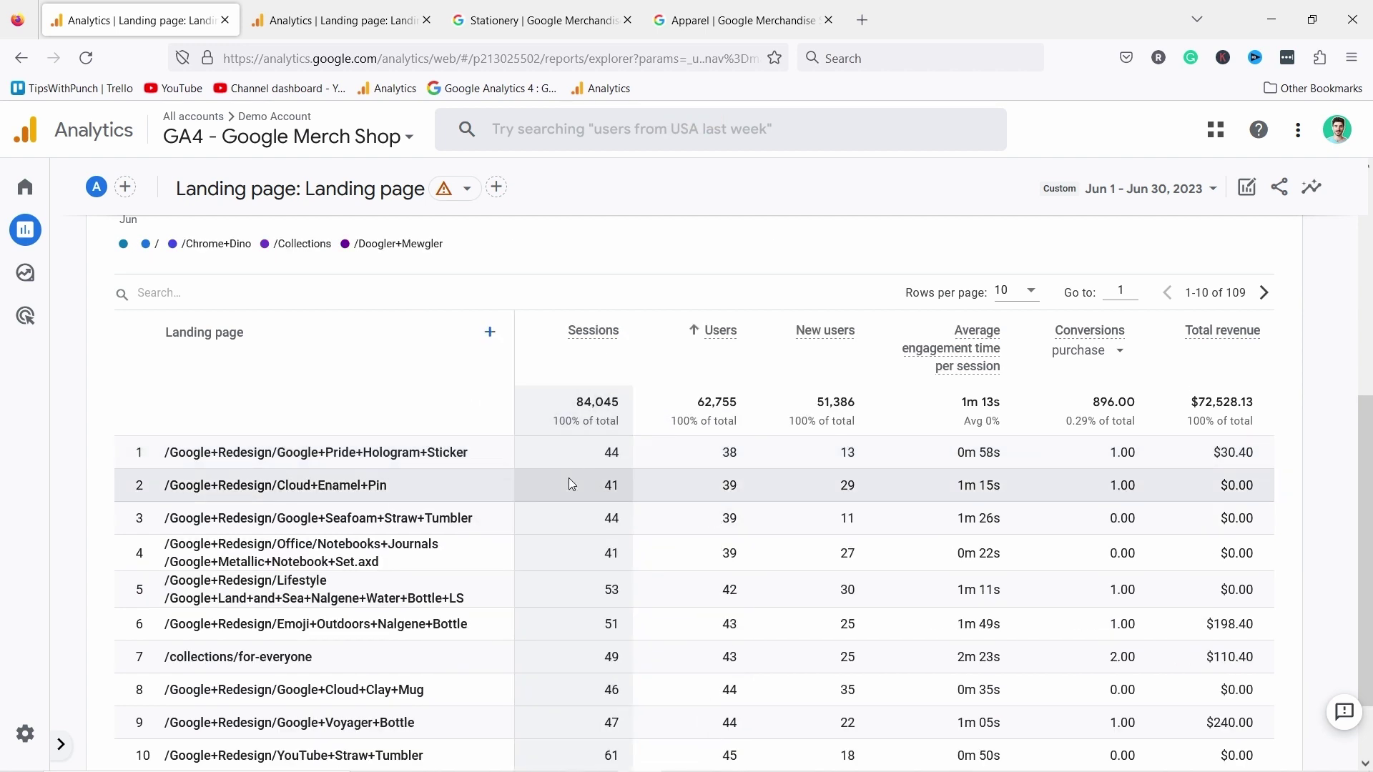
click(559, 333)
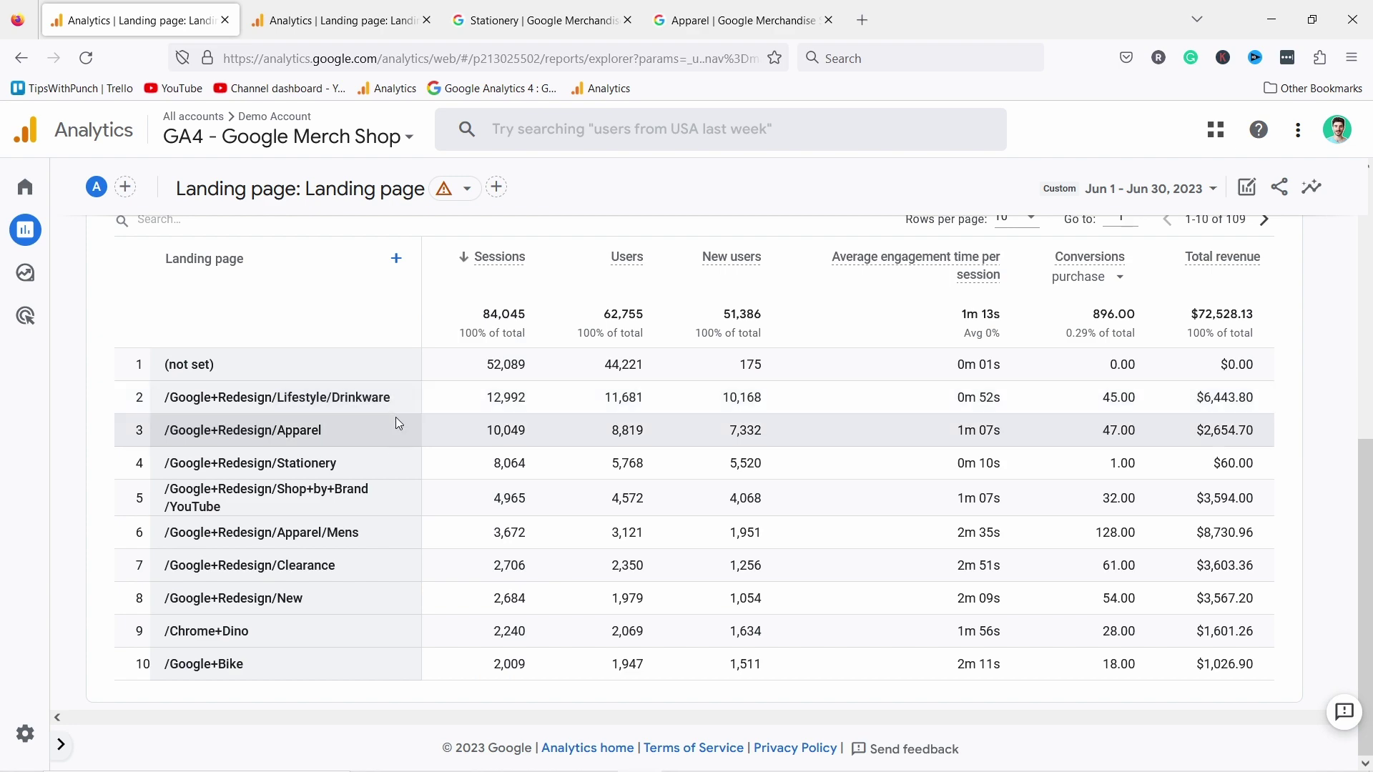
scroll(399, 420, up, 5)
scroll(514, 530, down, 4)
scroll(521, 538, down, 2)
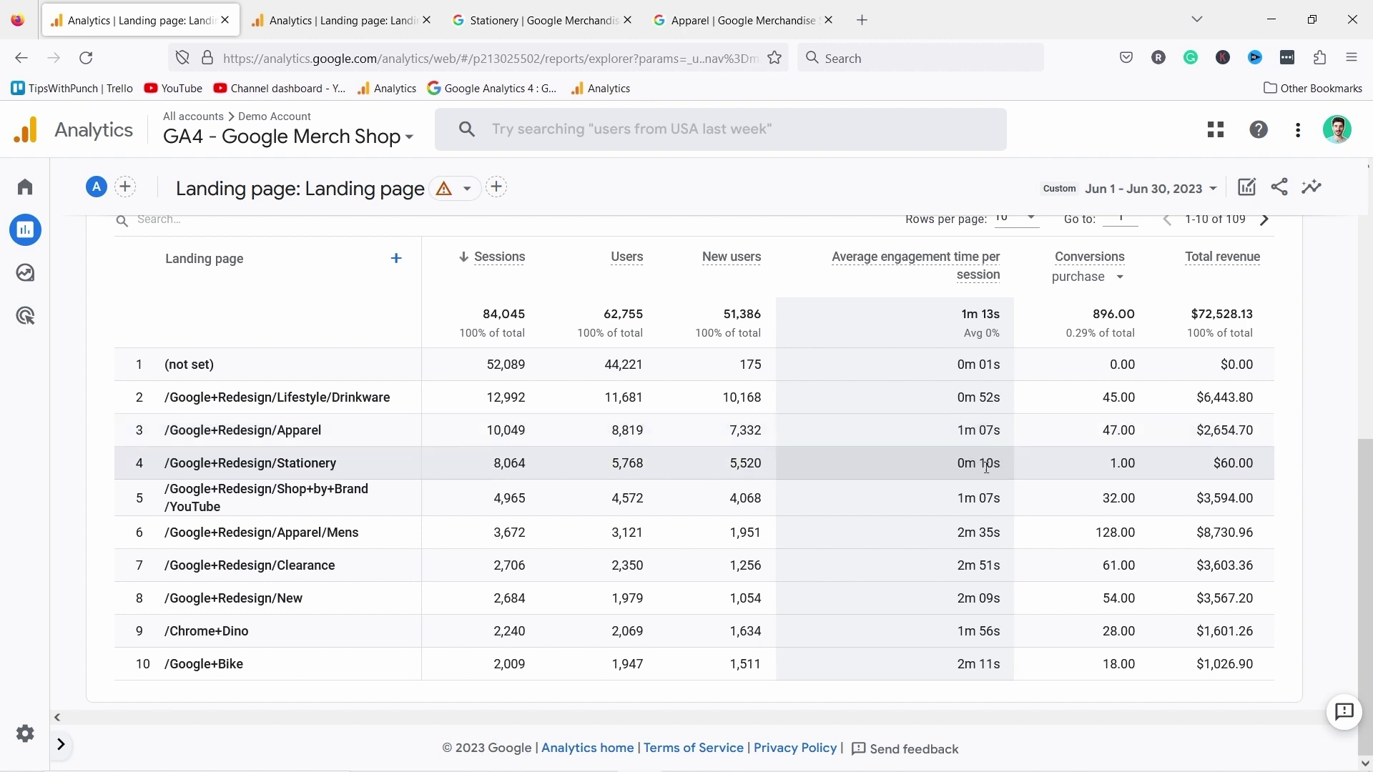
Copy the Stationery landing page path and paste it into the table search to filter rows.
drag(342, 464, 175, 465)
right_click(183, 461)
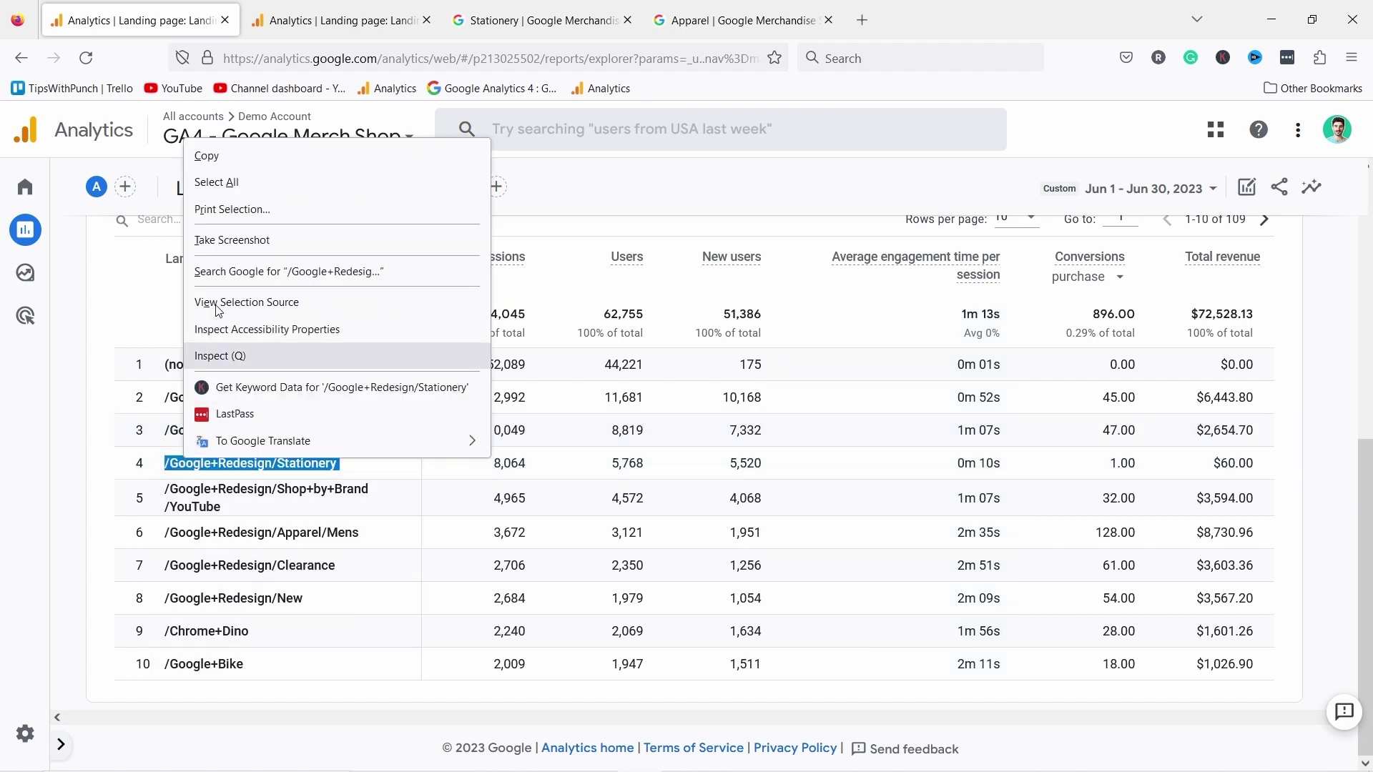
click(200, 160)
scroll(156, 386, up, 2)
click(157, 387)
key(ctrl+v)
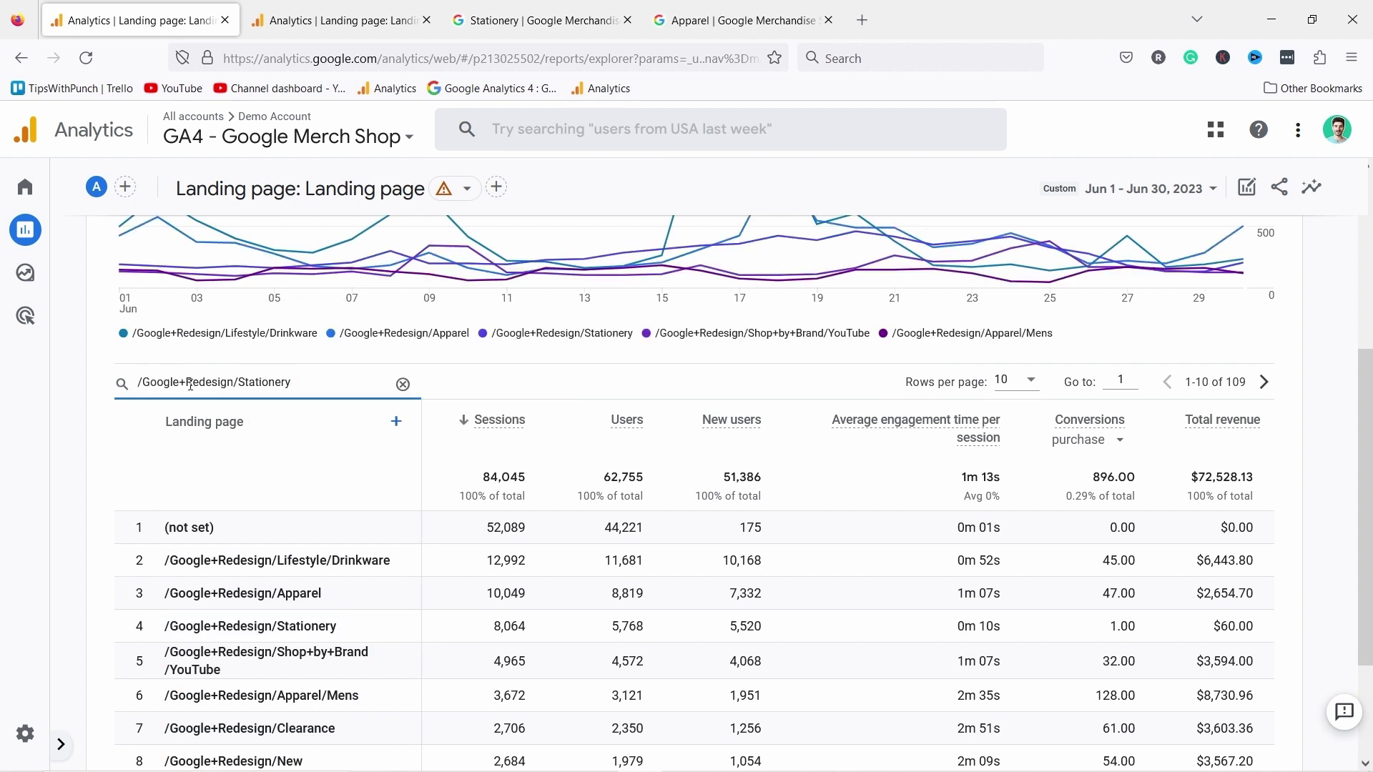
Add Session source / medium as the secondary dimension, led by google / cpc.
click(399, 423)
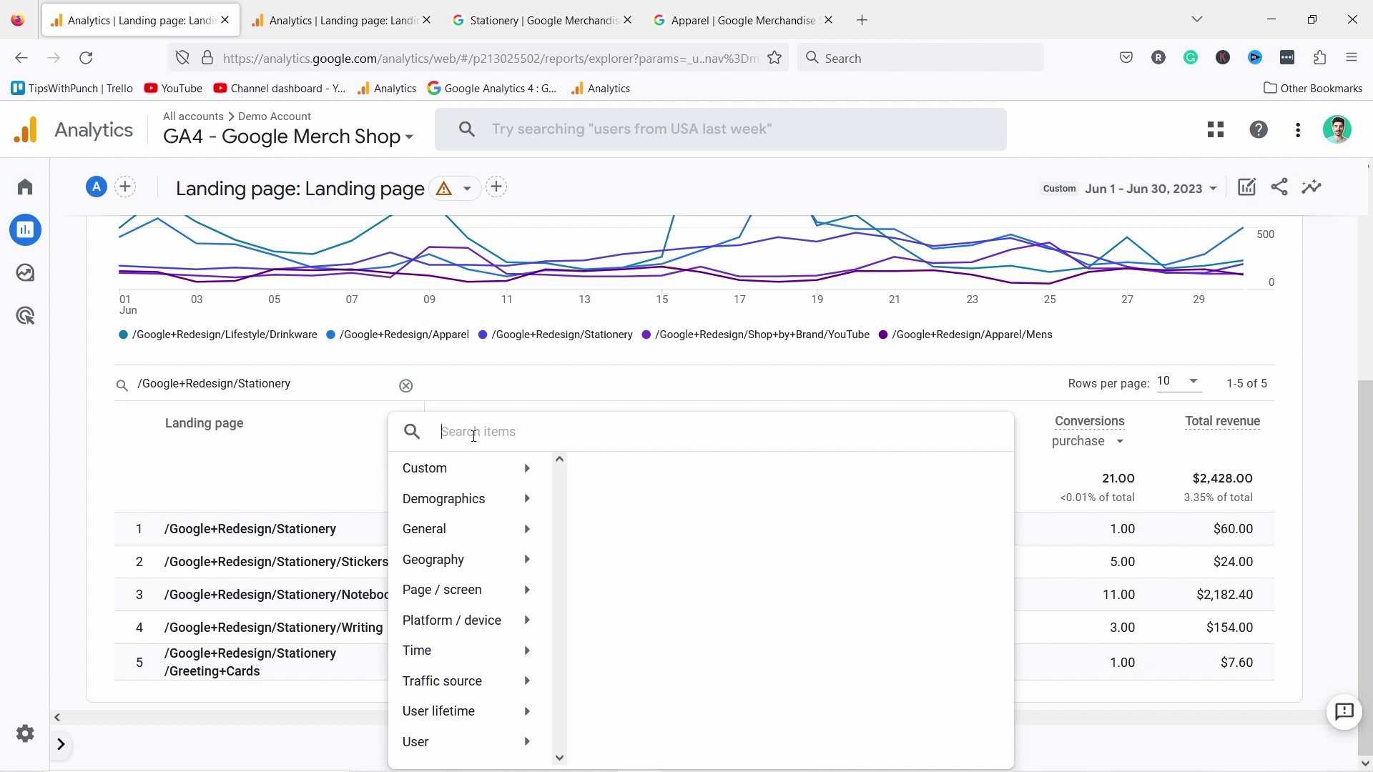
text(source)
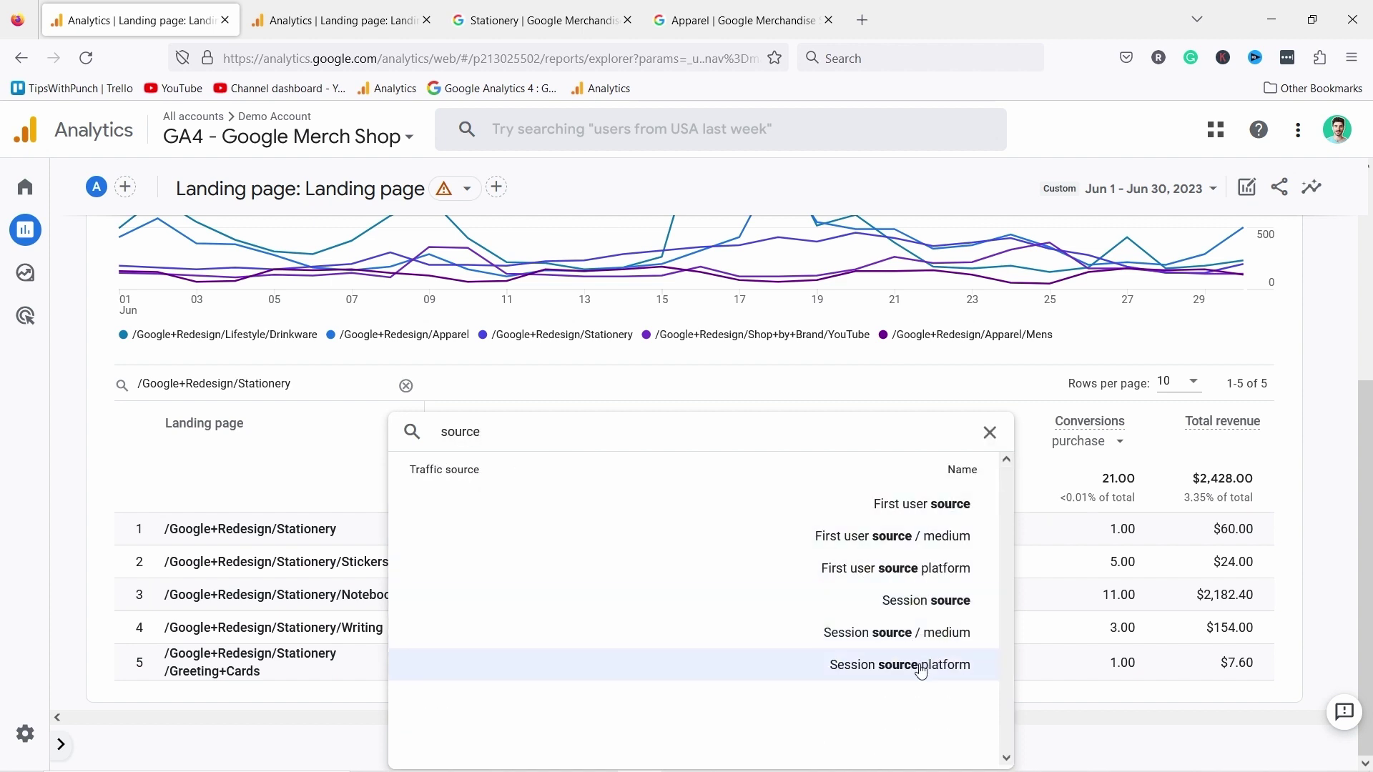
click(779, 633)
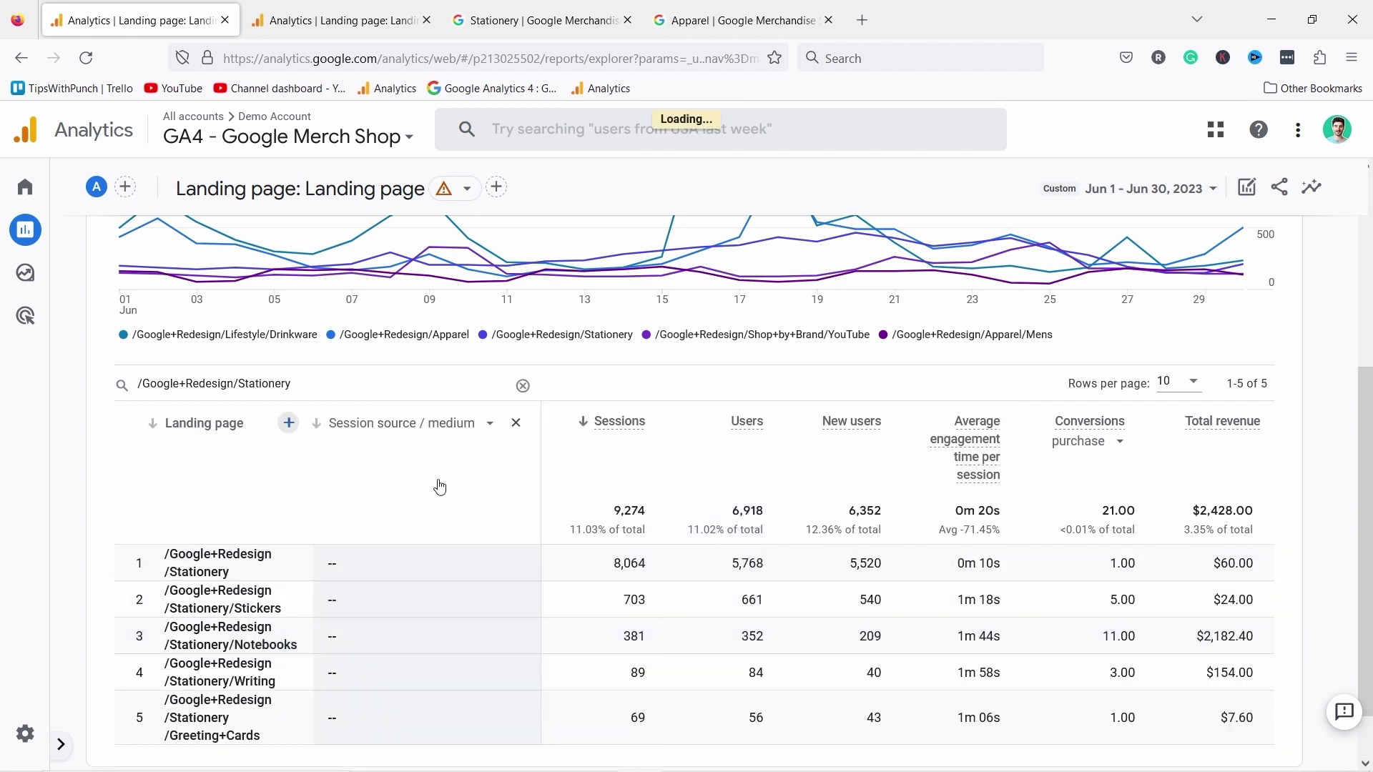
scroll(441, 472, down, 2)
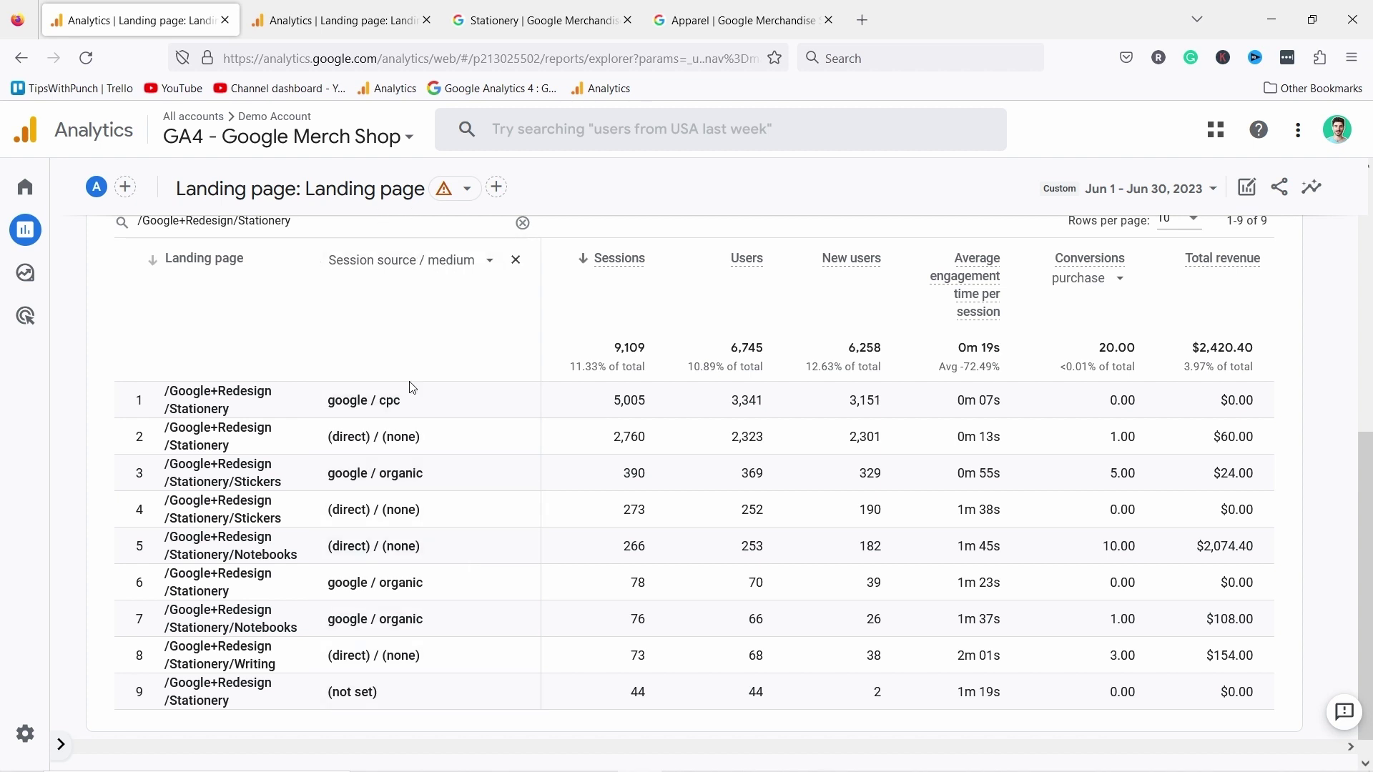
Change the secondary dimension from Session source / medium to Device category.
click(379, 266)
text(device)
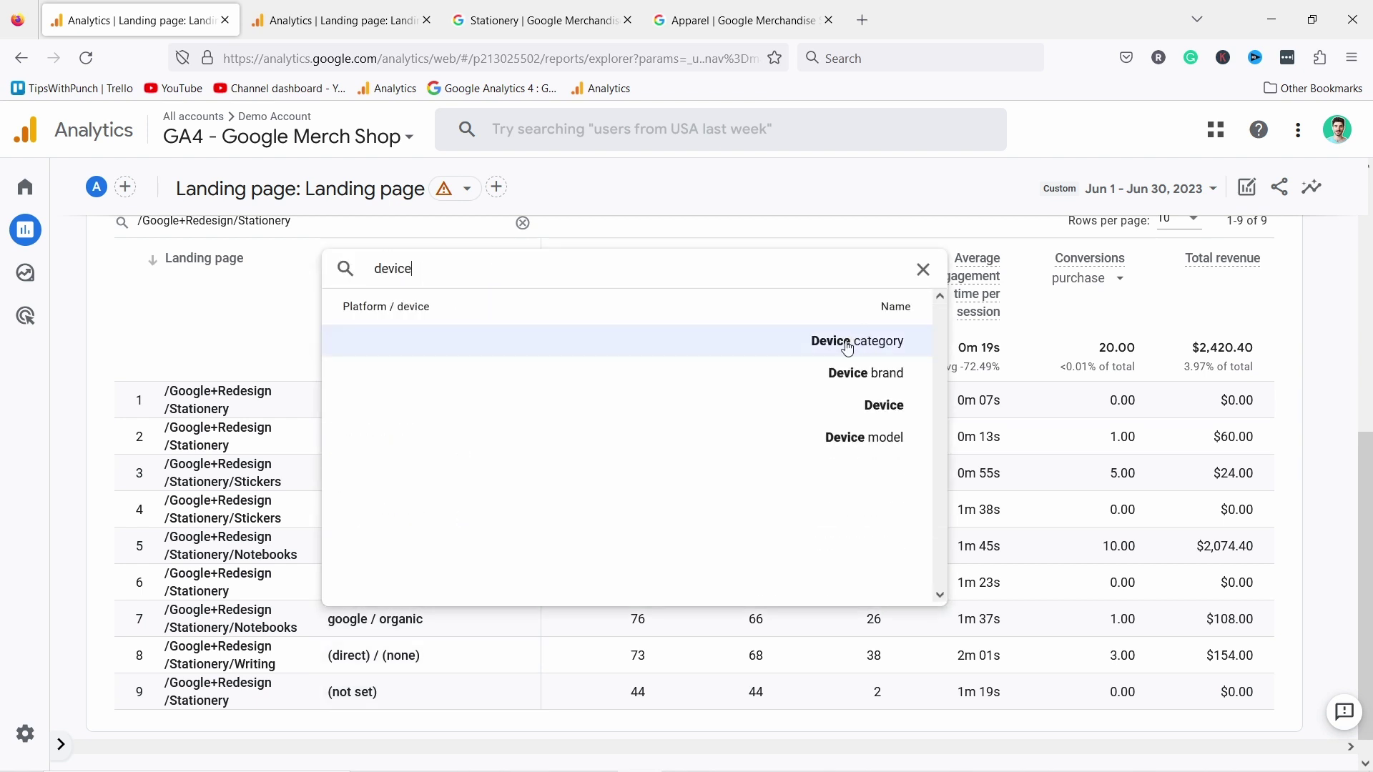
key(Return)
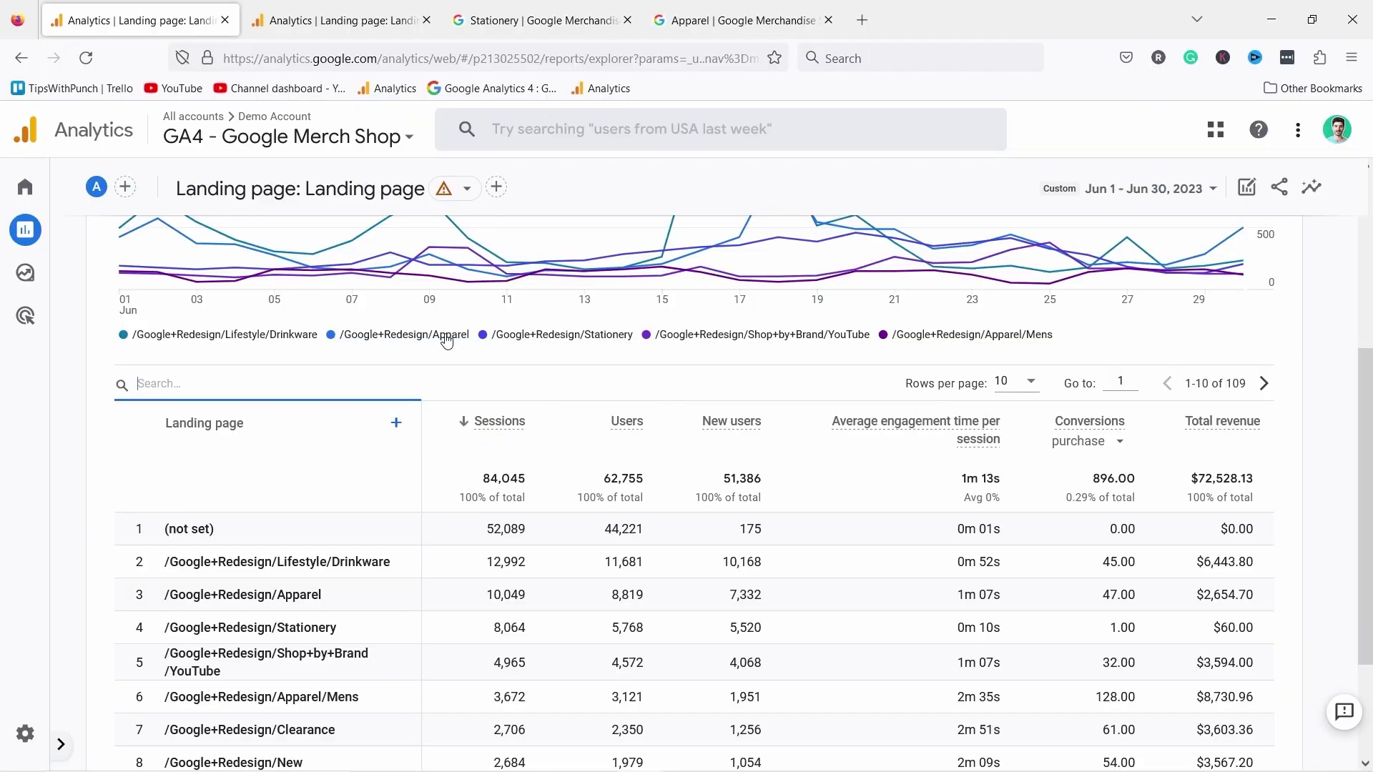
Switch the Landing page Conversions column from the purchase event to Membership events.
scroll(461, 481, down, 2)
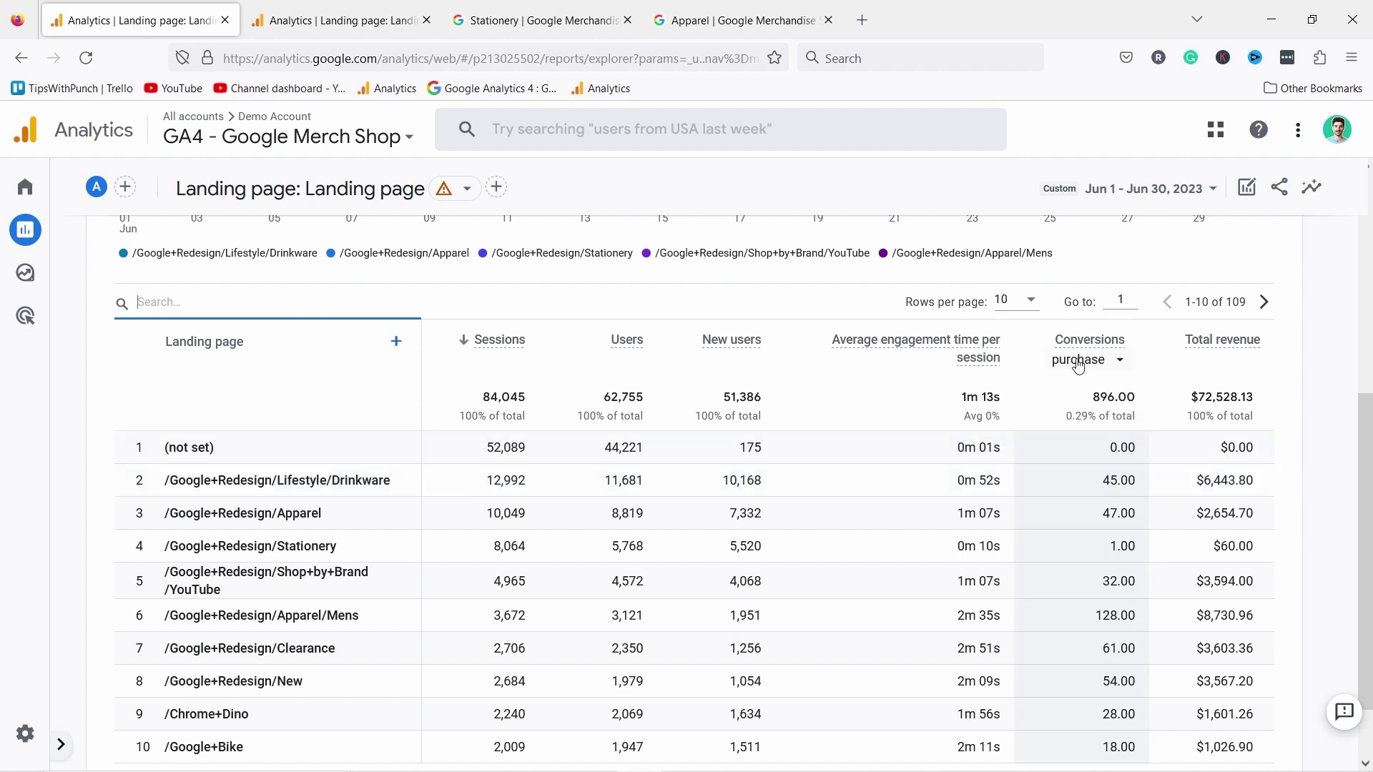
click(1051, 357)
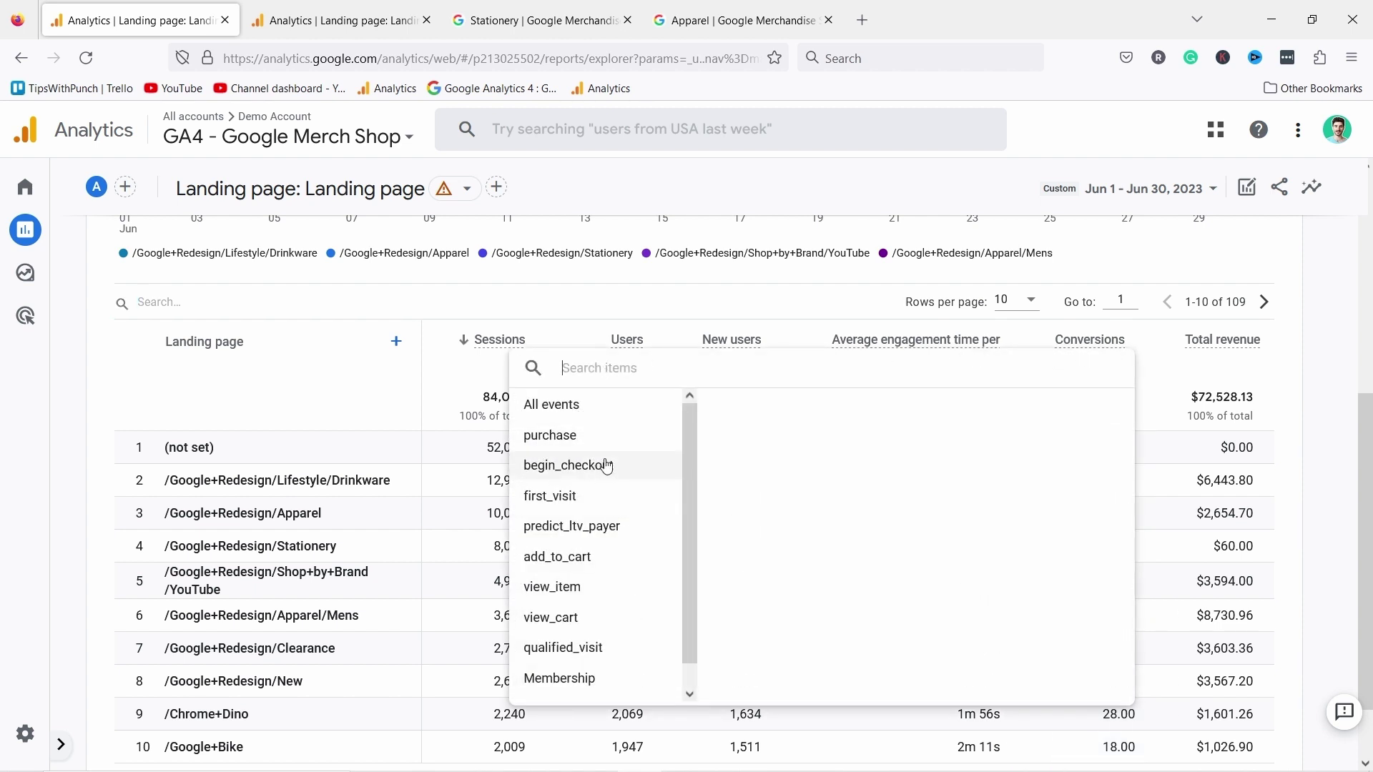
scroll(565, 513, down, 1)
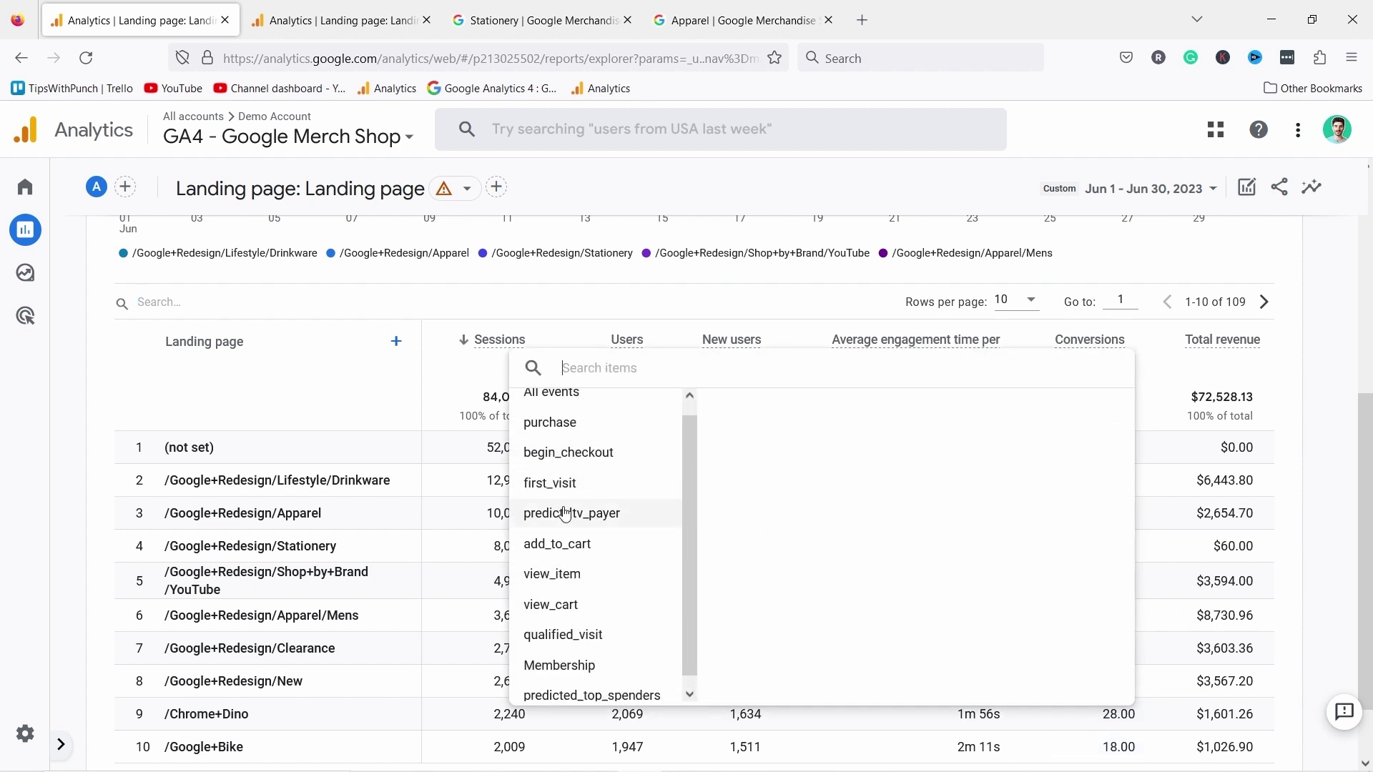
click(552, 655)
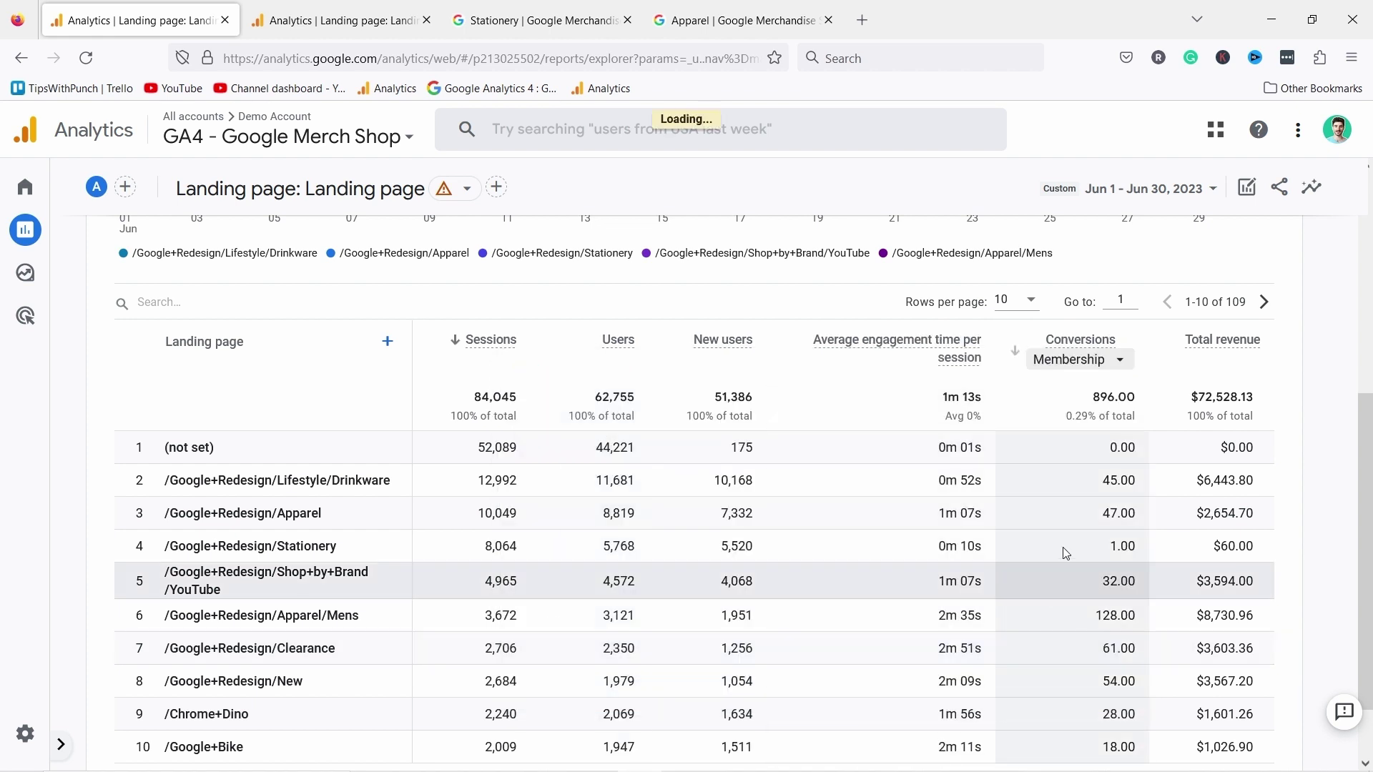